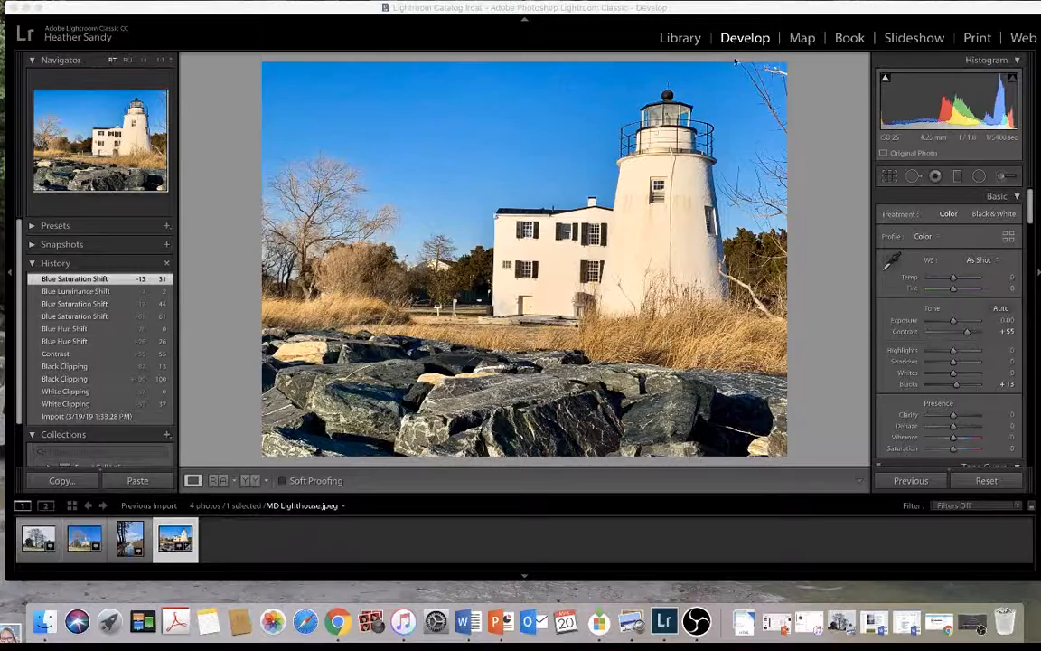
# Step: Review the lighthouse photo's existing Basic, Tone Curve and HSL/Color adjustments in the Develop module
pyautogui.click(685, 43)
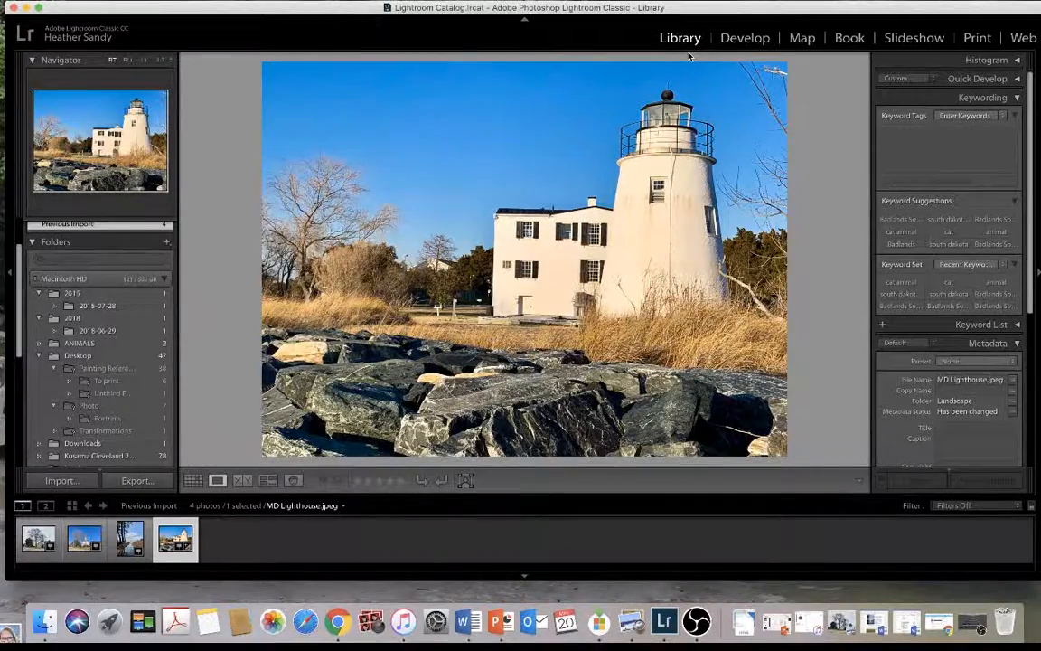
pyautogui.click(738, 38)
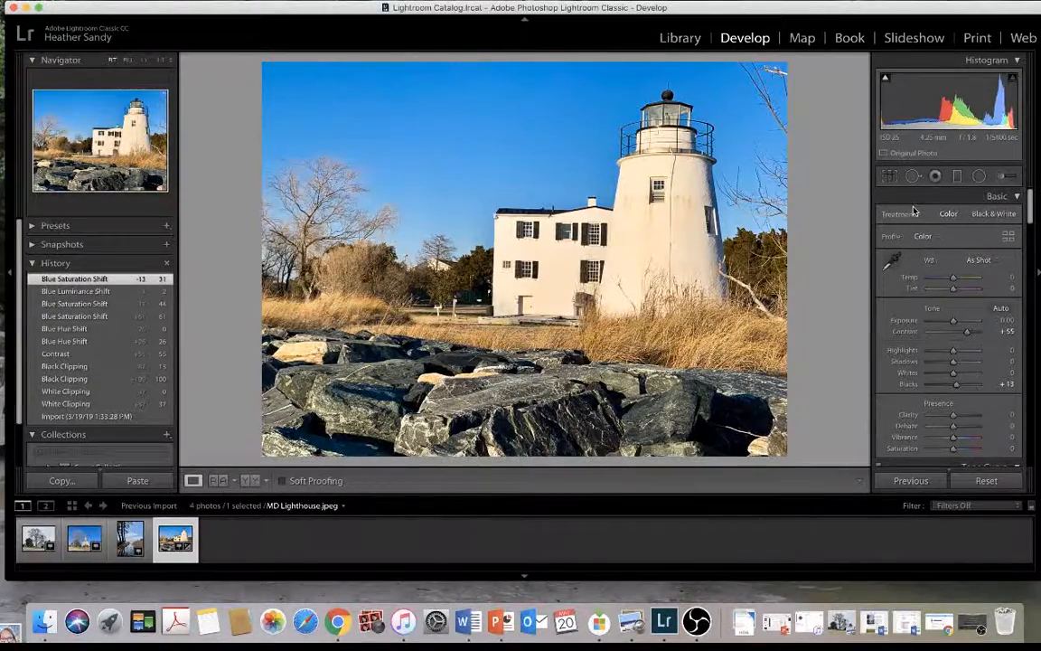
pyautogui.click(889, 177)
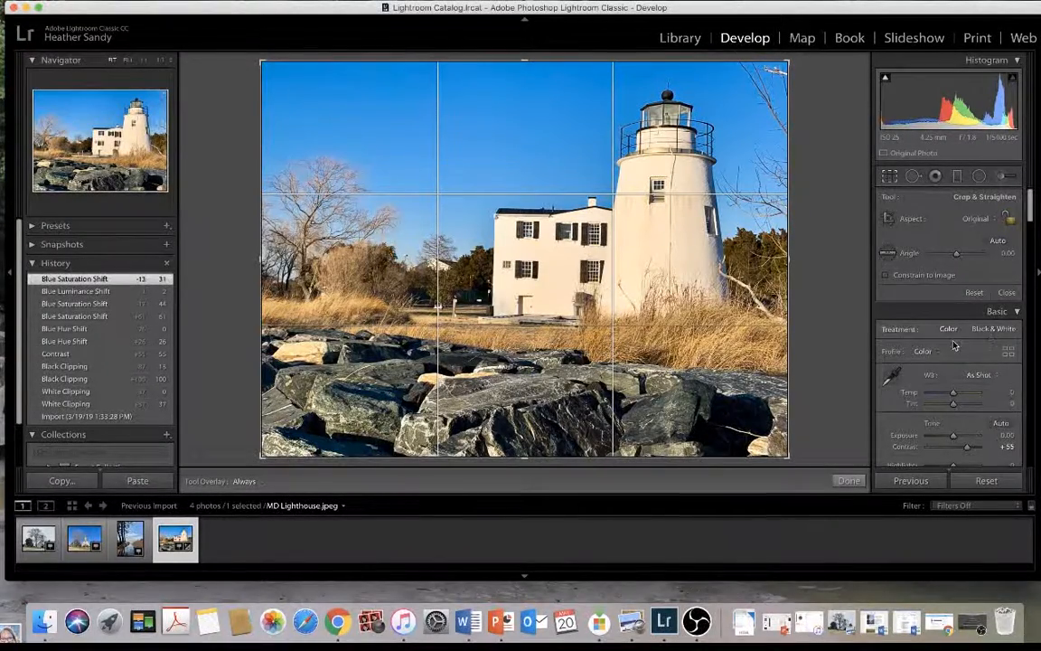
pyautogui.scroll(-5, 953, 346)
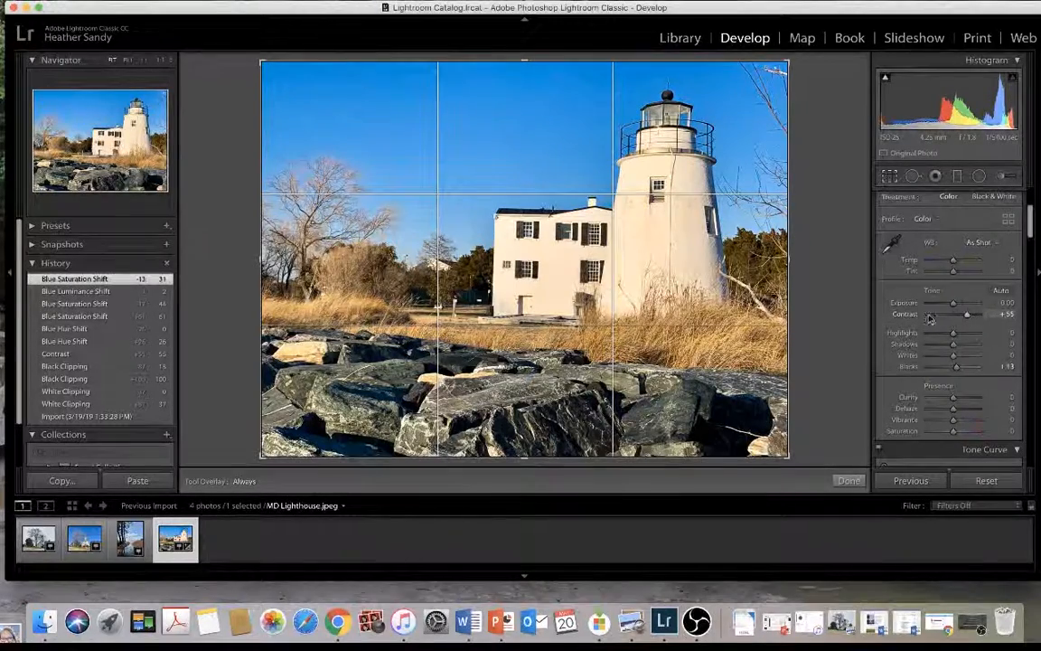
pyautogui.scroll(-7, 935, 316)
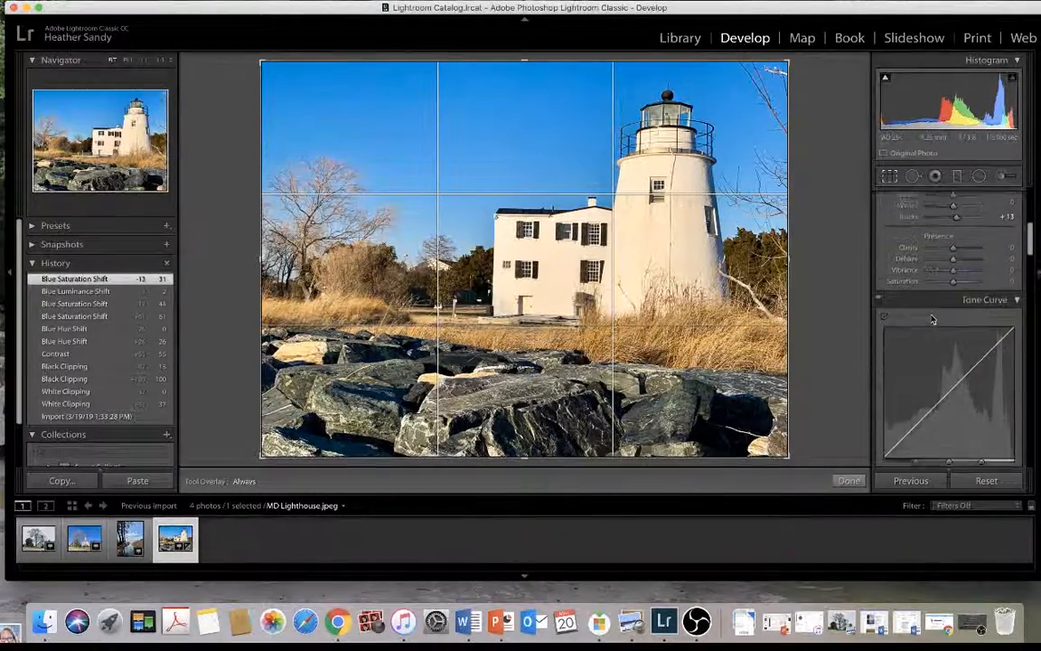
pyautogui.scroll(-12, 930, 315)
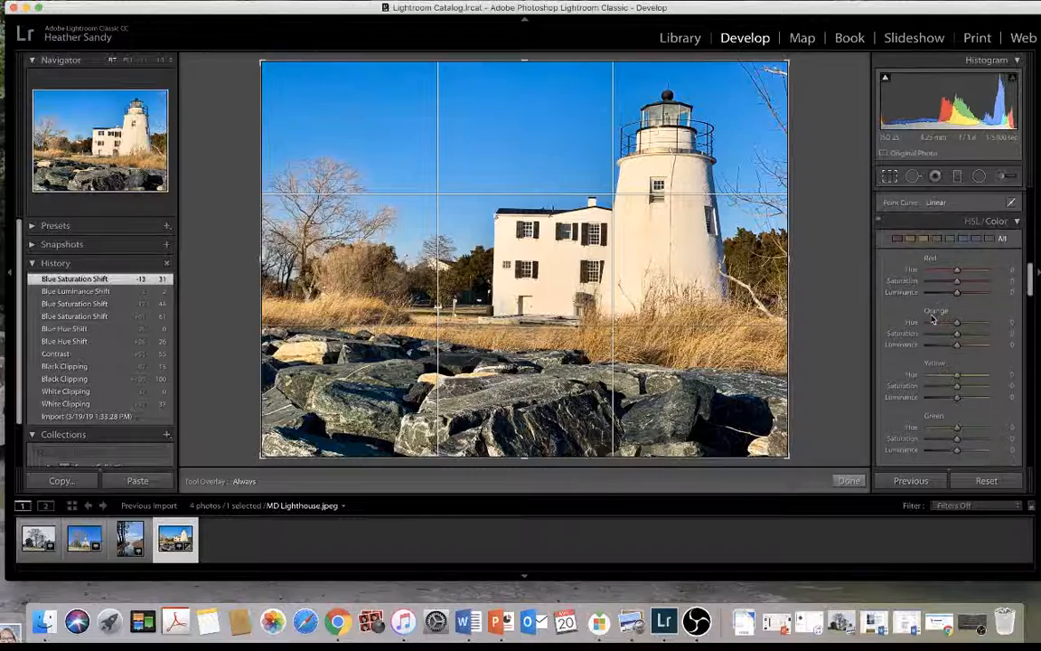
pyautogui.scroll(-3, 932, 318)
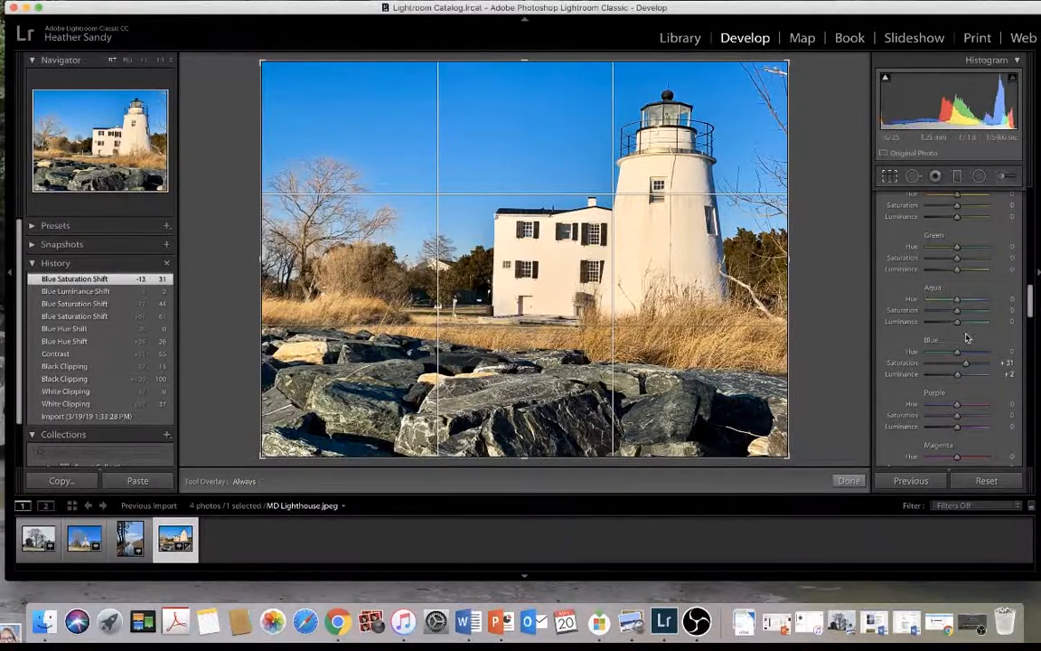
# Step: Add a nearly horizontal graduated filter across the photo and centre it on the lighthouse tower's upper window
pyautogui.click(957, 176)
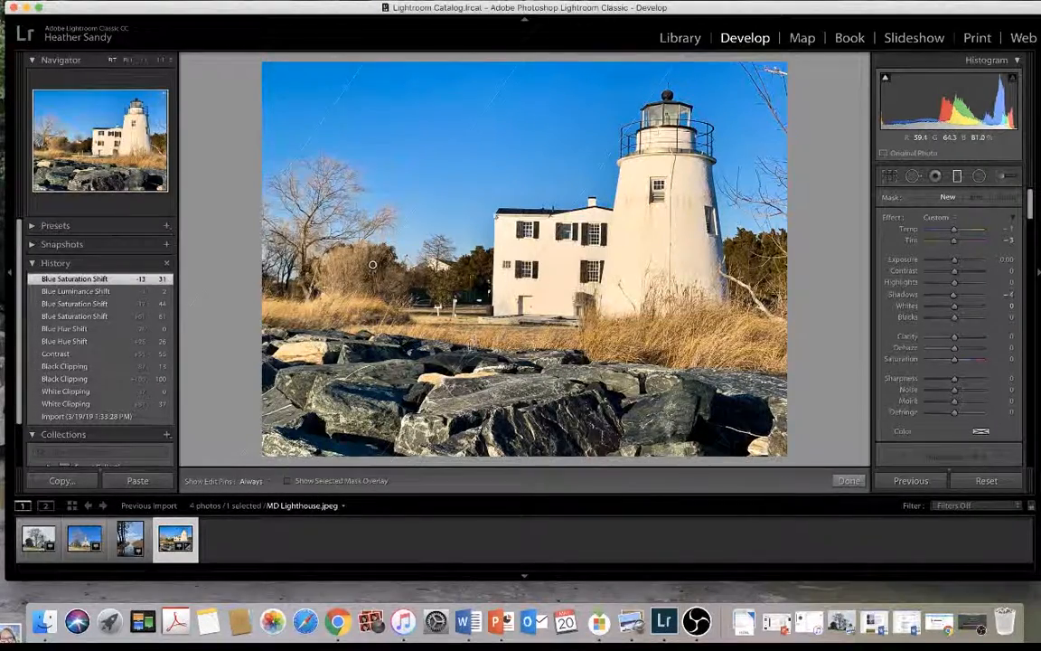
pyautogui.moveTo(319, 337)
pyautogui.mouseDown()
pyautogui.moveTo(238, 332)
pyautogui.moveTo(263, 336)
pyautogui.mouseUp()
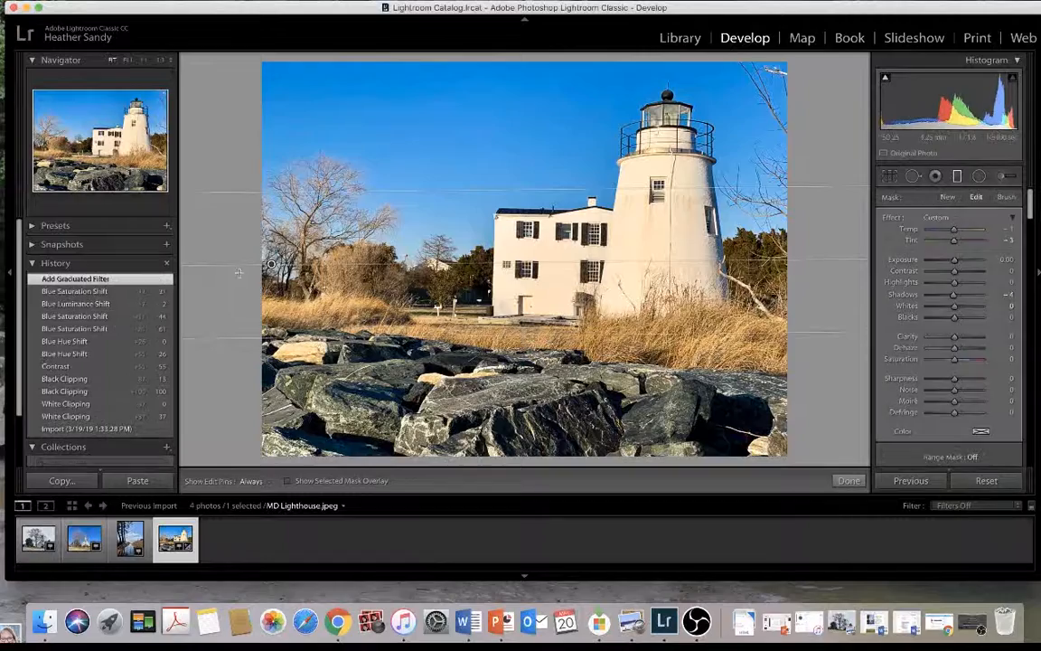
pyautogui.moveTo(270, 264); pyautogui.dragTo(657, 192)
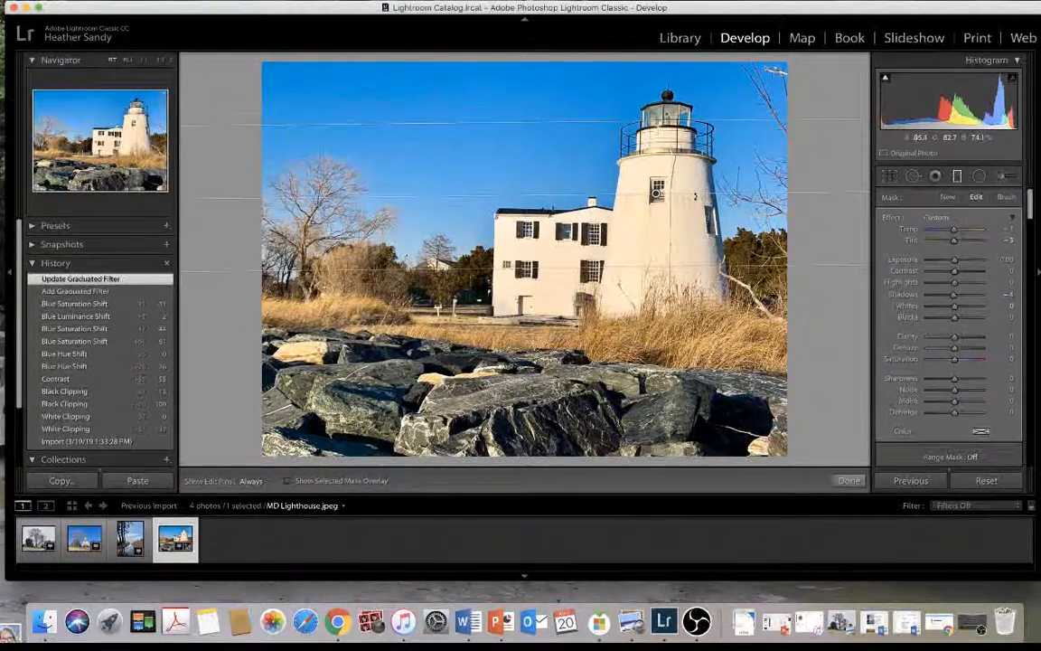
pyautogui.moveTo(695, 192); pyautogui.dragTo(696, 197)
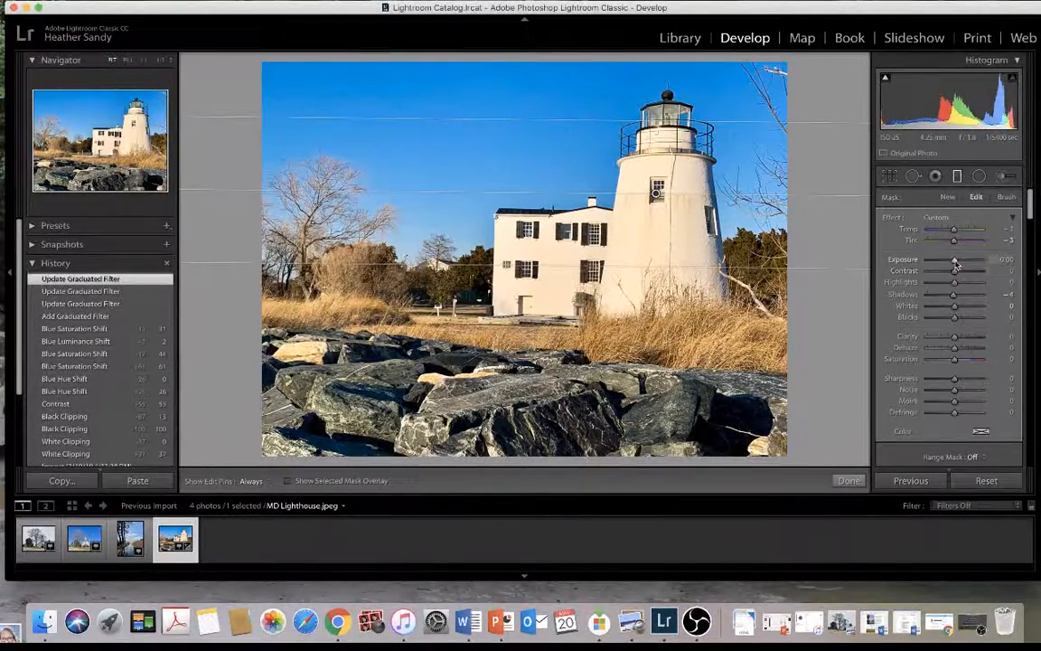
# Step: Set the graduated filter's exposure to -0.97 and contrast to -5, shifting its transition up toward the lantern and sky
pyautogui.moveTo(959, 262); pyautogui.dragTo(947, 268)
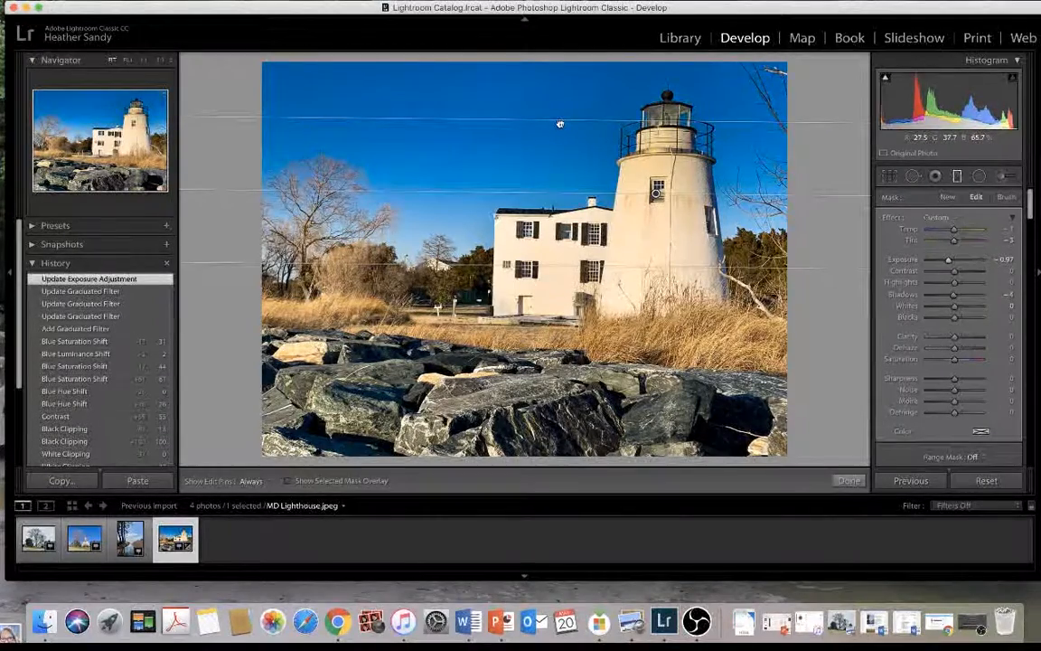
pyautogui.moveTo(560, 118); pyautogui.dragTo(513, 83)
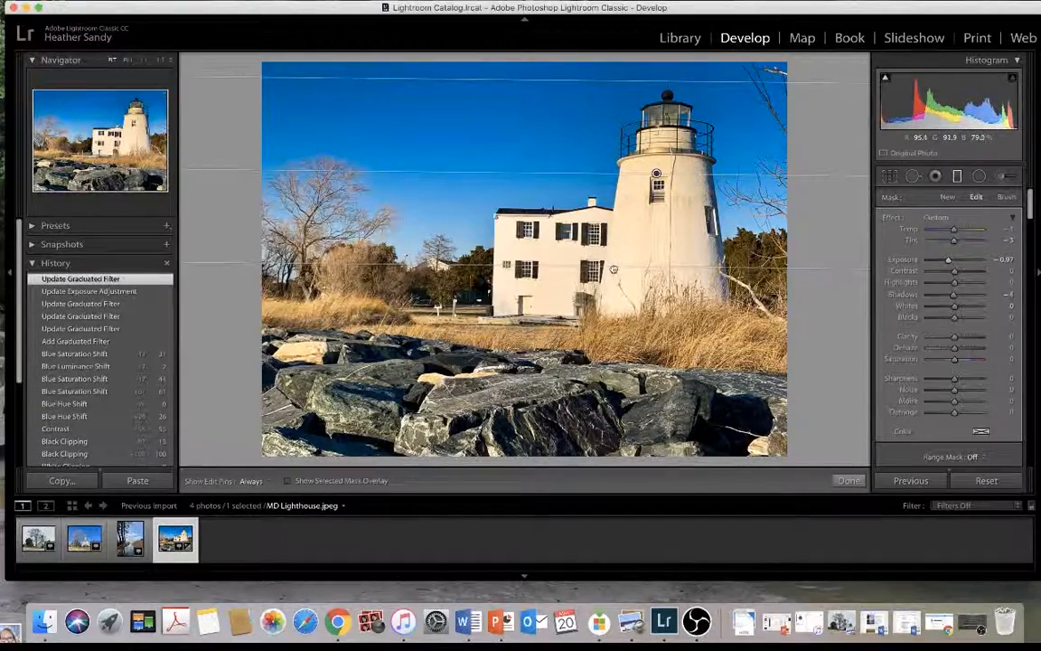
pyautogui.moveTo(613, 269); pyautogui.dragTo(634, 192)
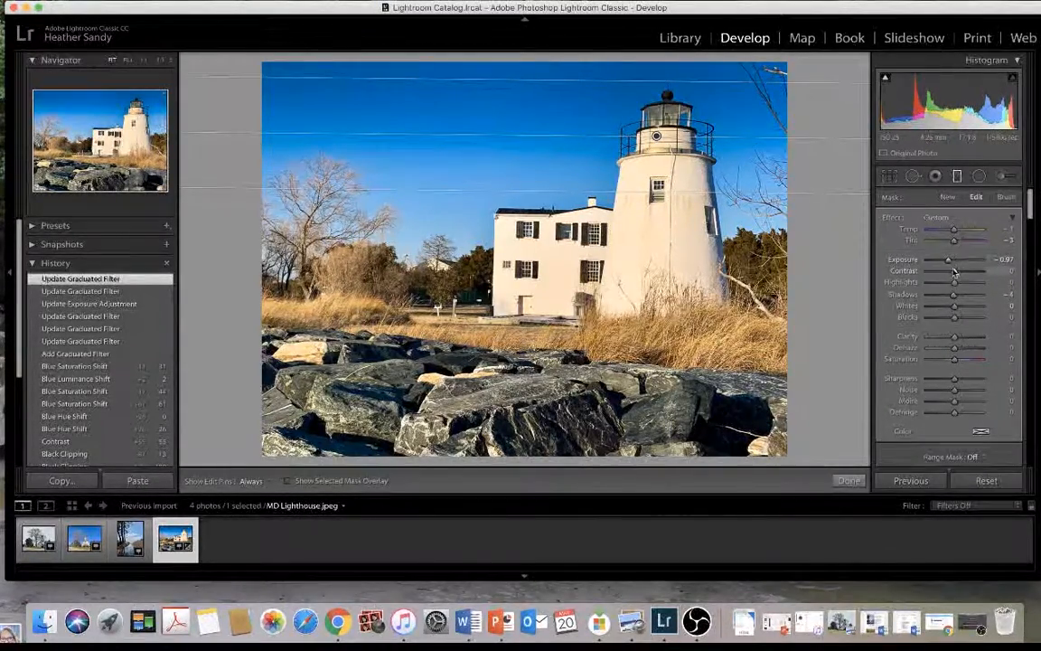
pyautogui.moveTo(972, 275); pyautogui.dragTo(955, 279)
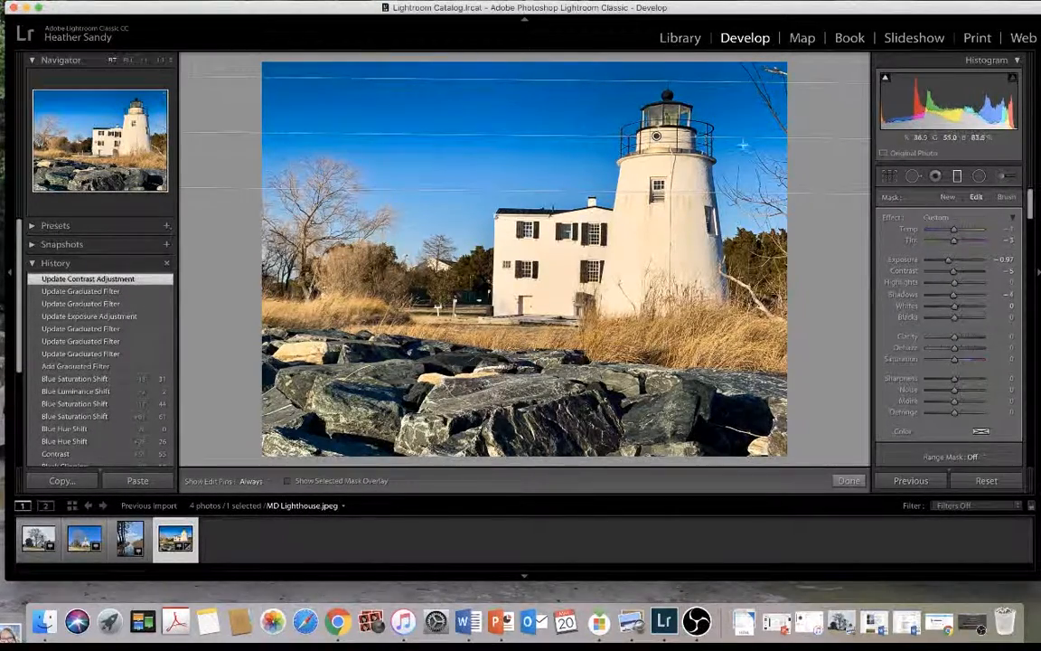
# Step: Fine-tune the graduated filter's angle and transition just below the lighthouse lantern, and try a Highlights adjustment
pyautogui.moveTo(739, 139); pyautogui.dragTo(793, 136)
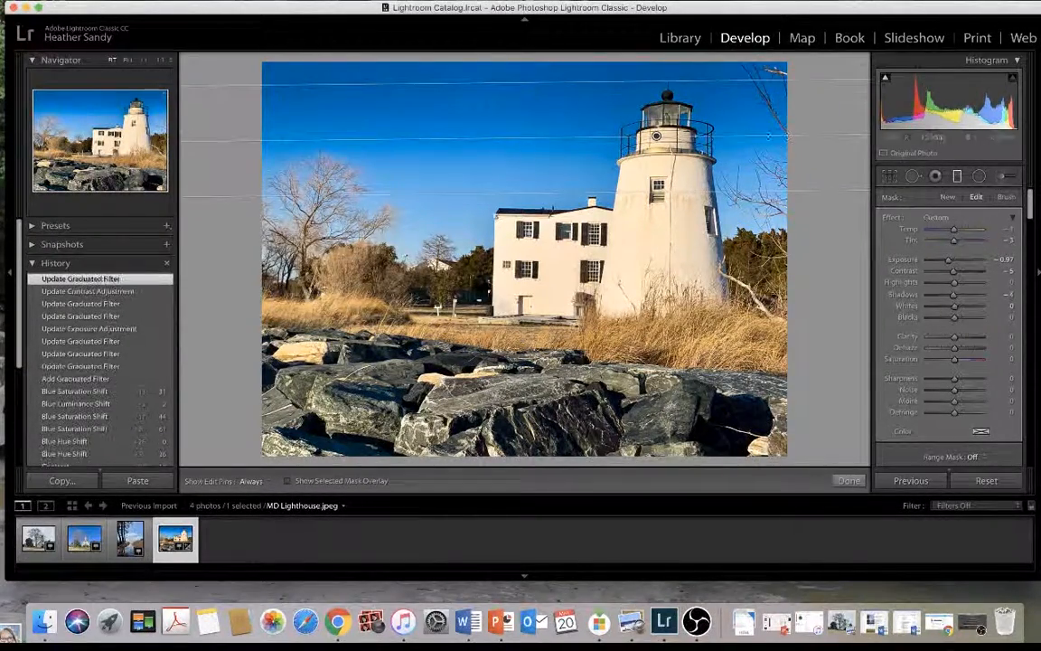
pyautogui.moveTo(595, 82); pyautogui.dragTo(596, 64)
pyautogui.moveTo(657, 130); pyautogui.dragTo(657, 161)
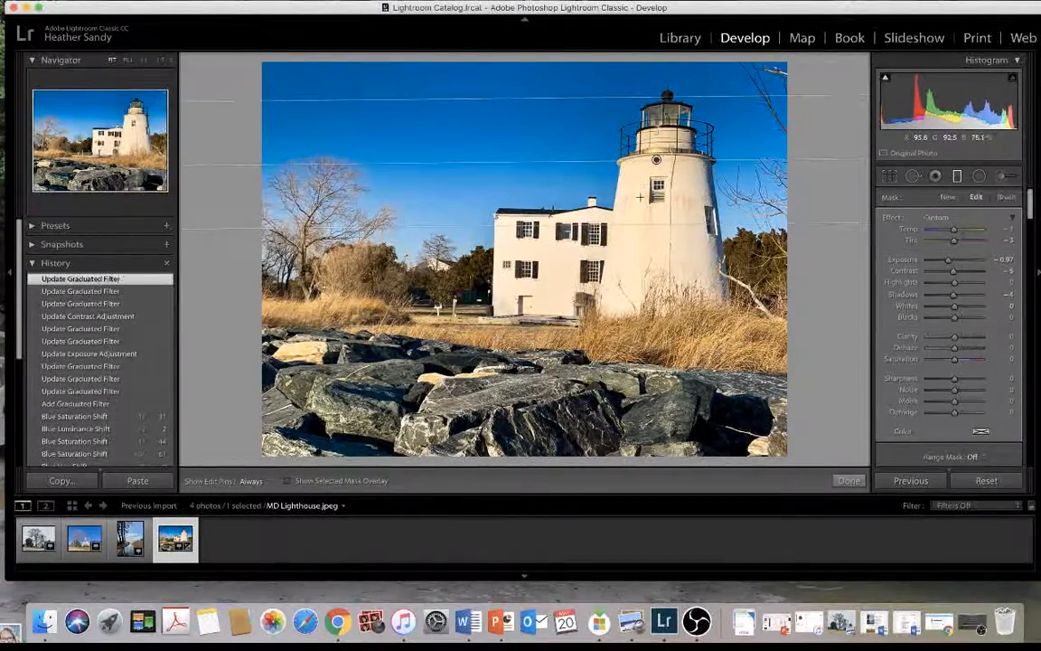
pyautogui.moveTo(635, 231); pyautogui.dragTo(618, 206)
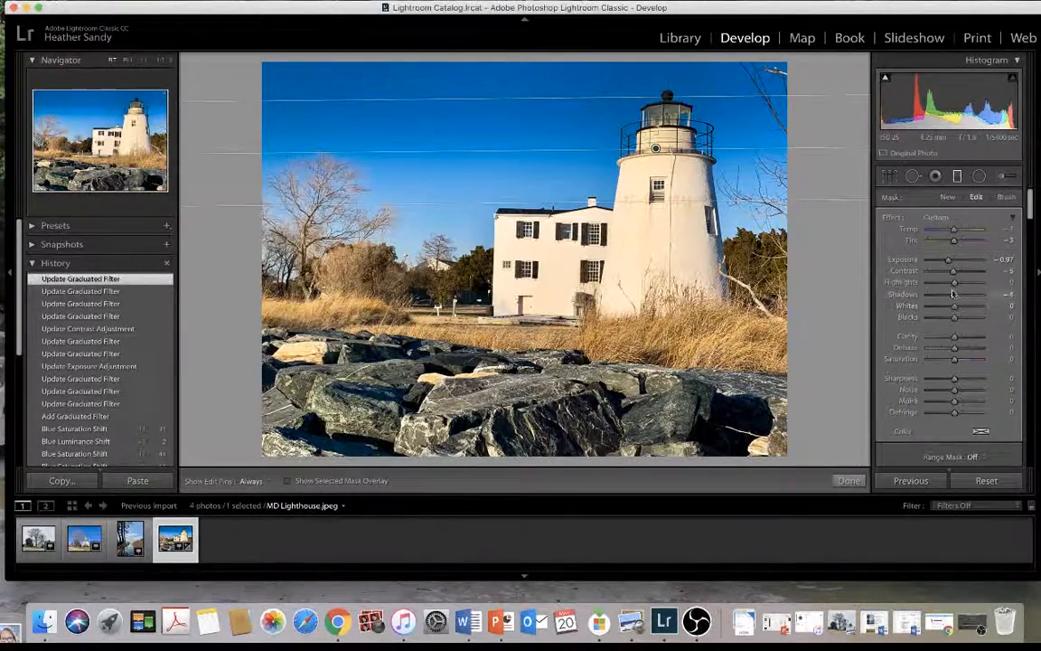
pyautogui.moveTo(954, 281)
pyautogui.mouseDown()
pyautogui.moveTo(980, 288)
pyautogui.moveTo(955, 297)
pyautogui.mouseUp()
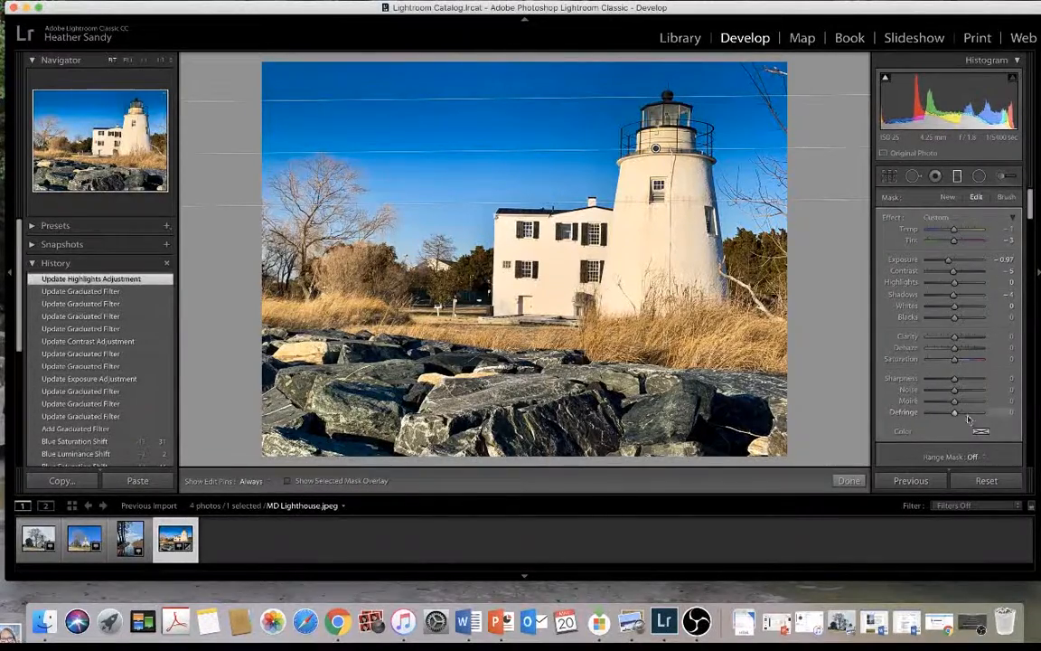
# Step: Reset all of the photo's develop settings and add a circular radial filter centred on the white building beside the tower
pyautogui.click(987, 480)
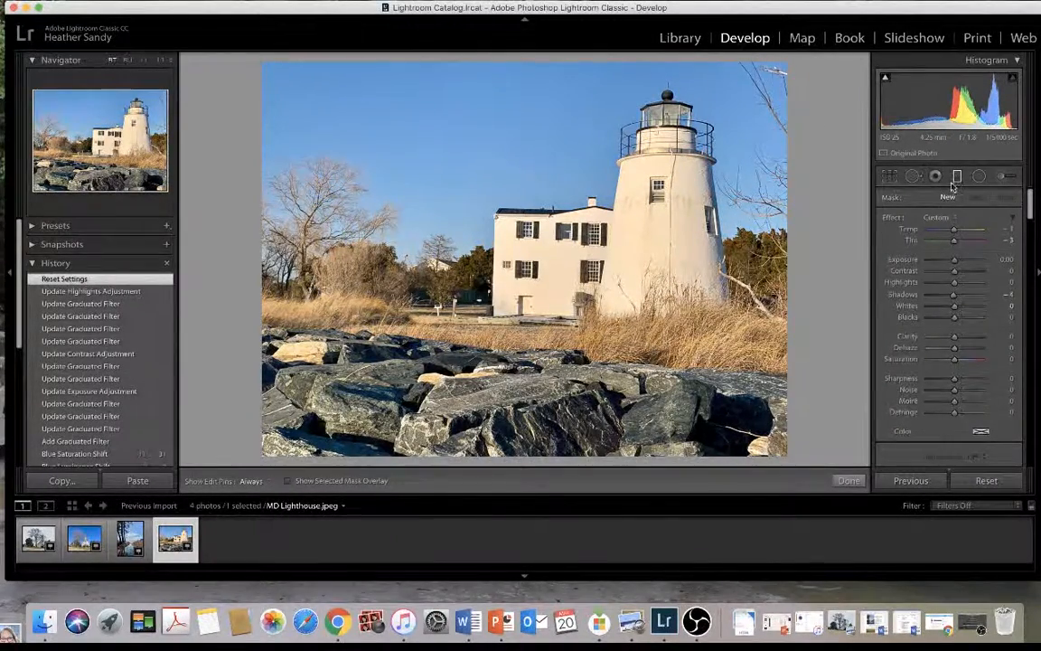
pyautogui.click(980, 178)
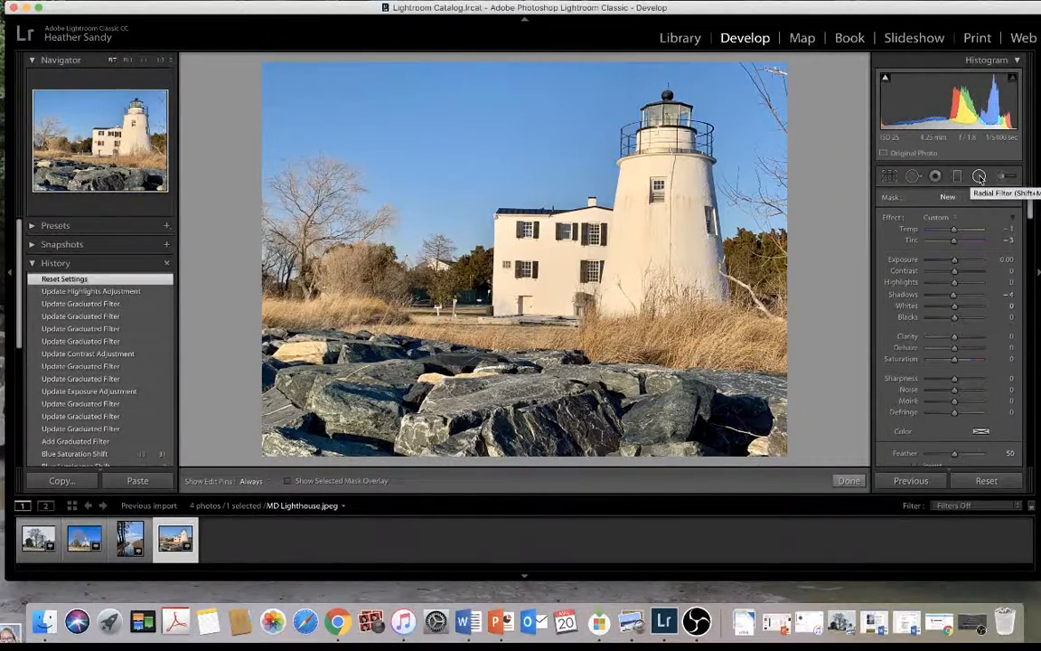
pyautogui.click(980, 178)
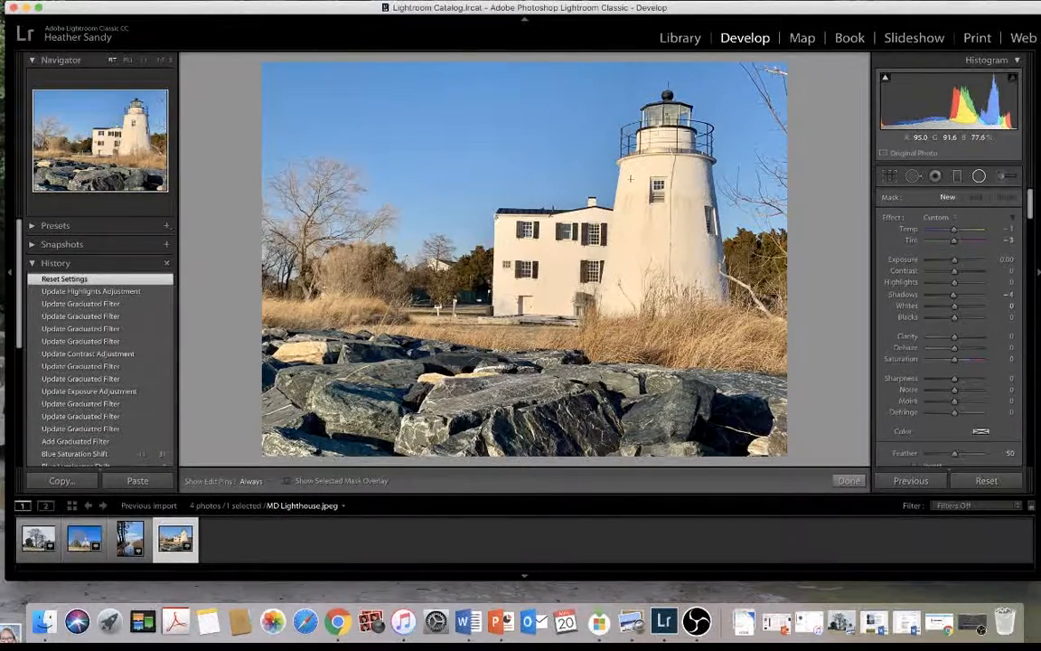
pyautogui.moveTo(629, 180); pyautogui.dragTo(687, 252)
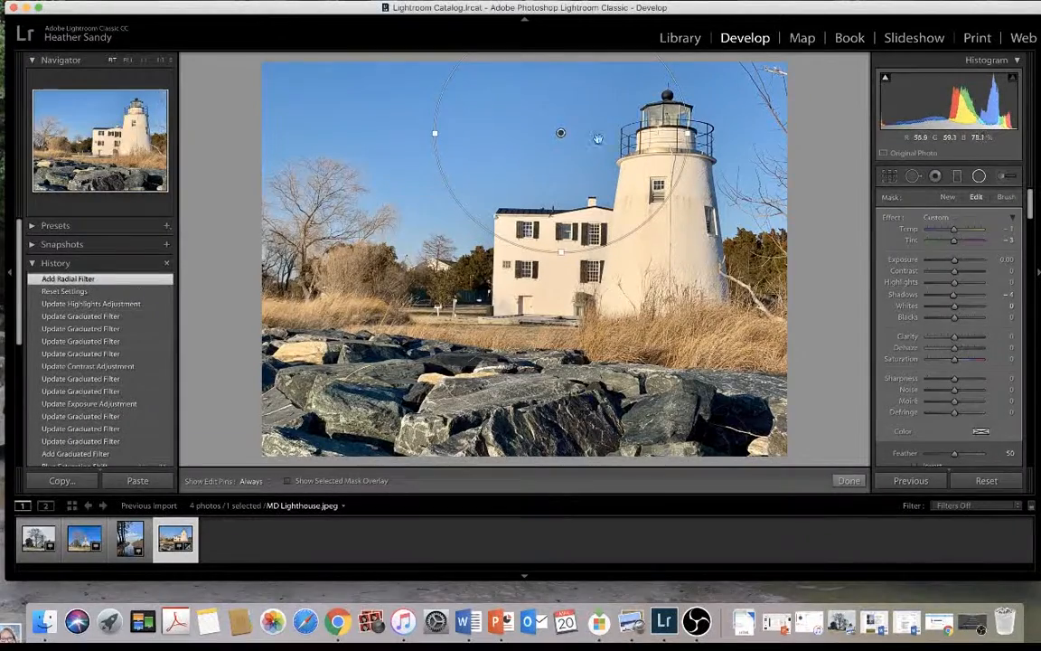
pyautogui.moveTo(559, 134); pyautogui.dragTo(603, 231)
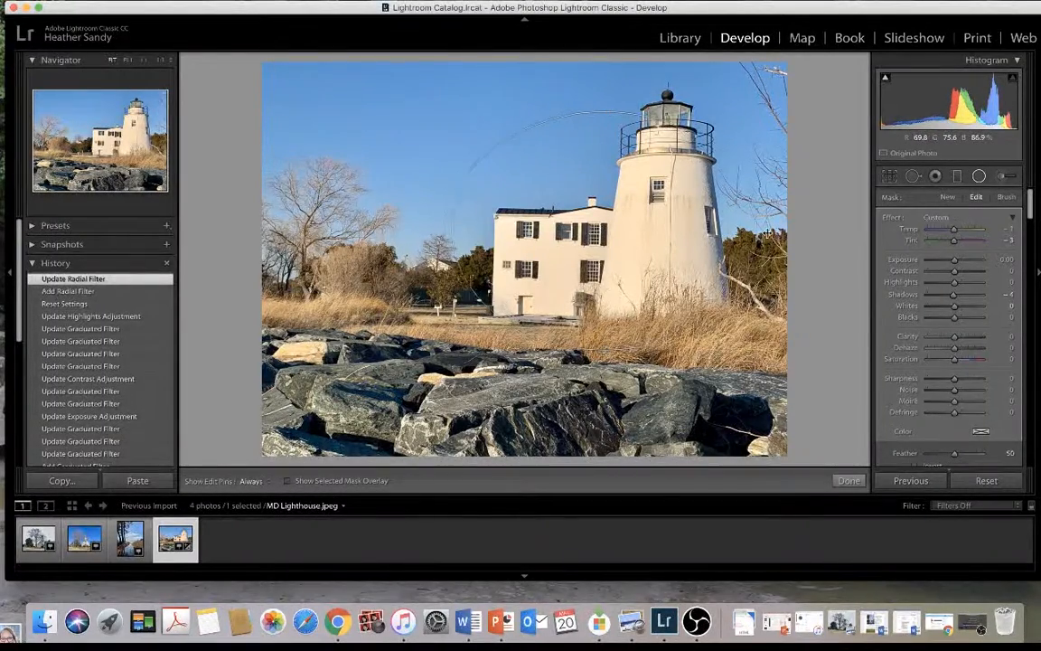
# Step: Widen and reshape the radial filter, positioning it so its oval surrounds the white building and lighthouse tower
pyautogui.moveTo(708, 242); pyautogui.dragTo(737, 242)
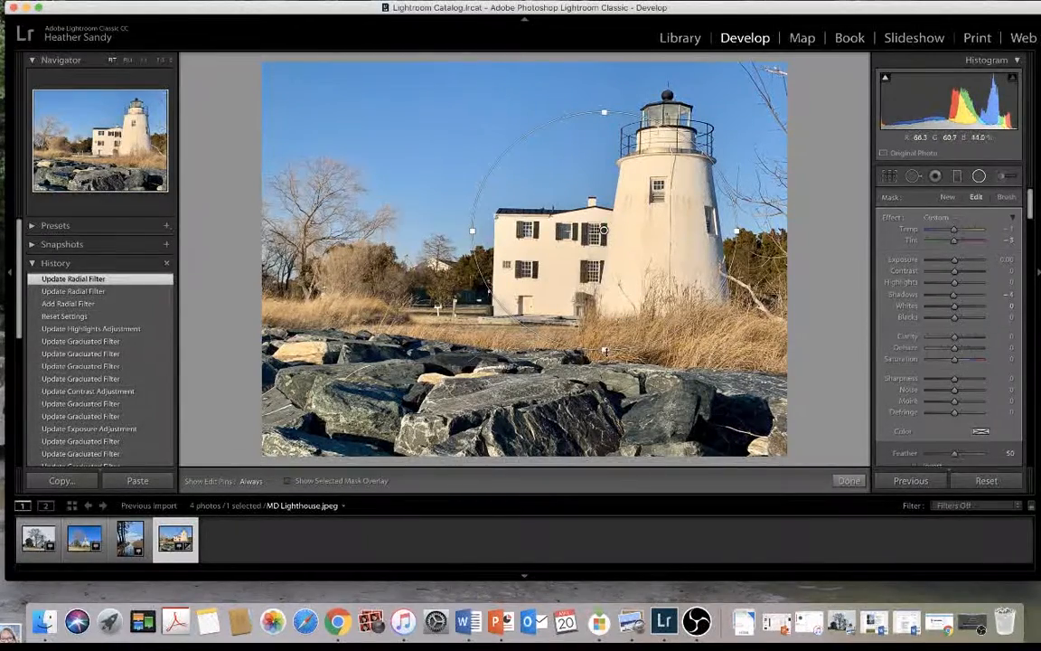
pyautogui.moveTo(604, 350); pyautogui.dragTo(605, 310)
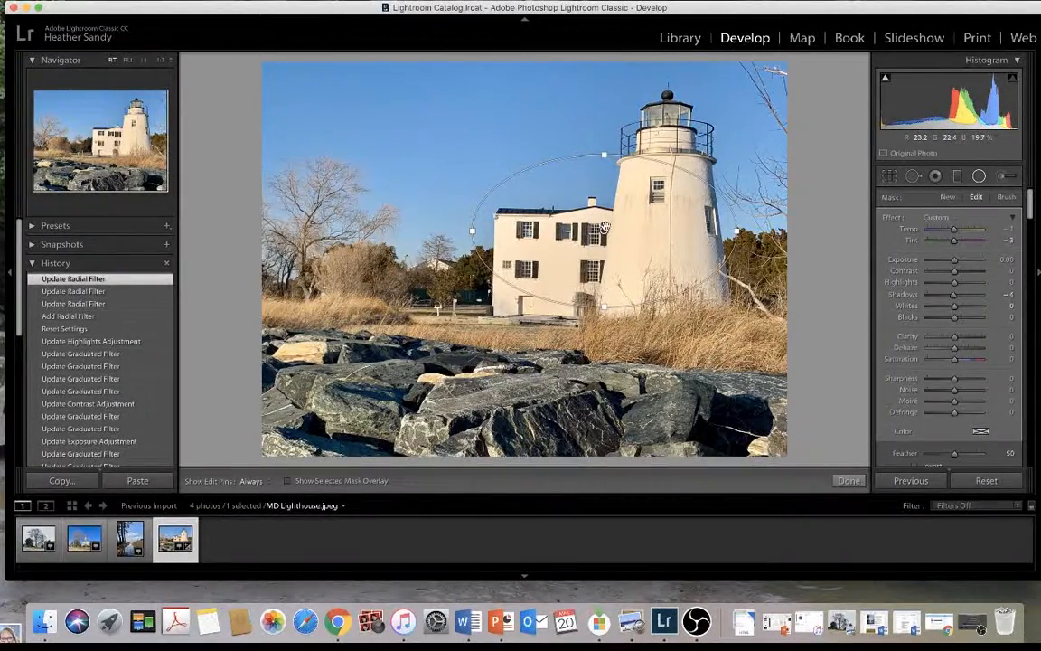
pyautogui.moveTo(604, 228); pyautogui.dragTo(608, 236)
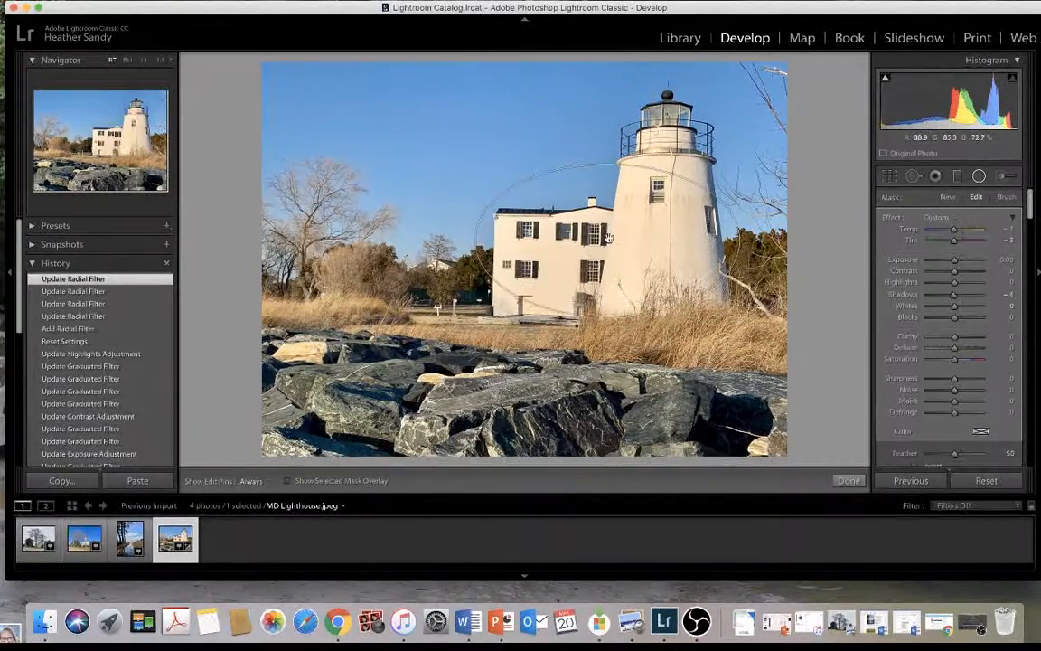
pyautogui.moveTo(608, 164); pyautogui.dragTo(609, 115)
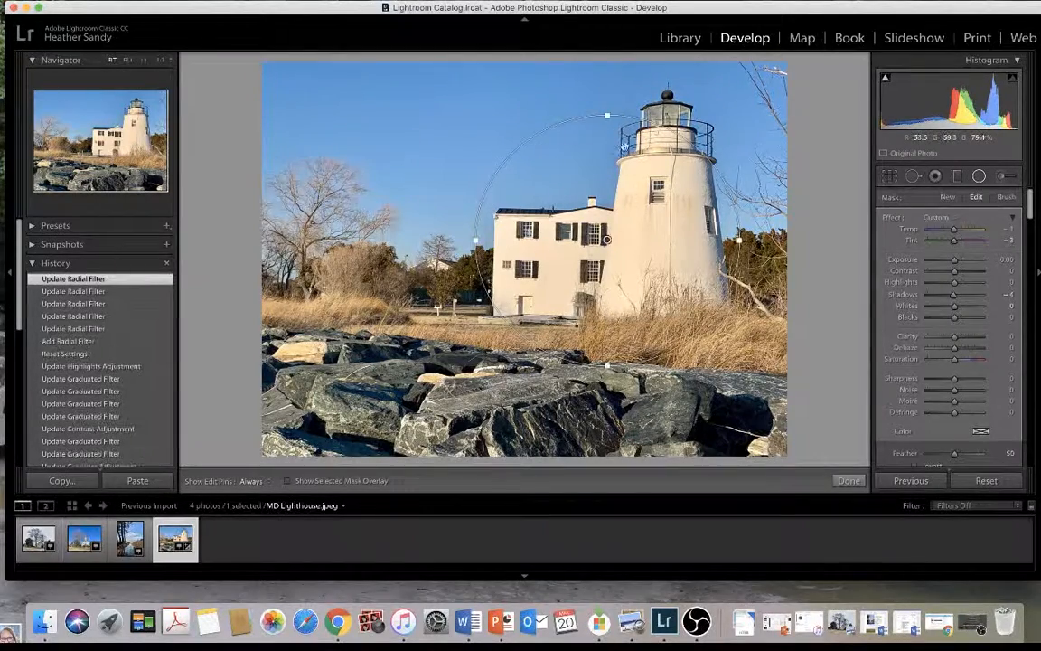
pyautogui.moveTo(580, 229); pyautogui.dragTo(584, 199)
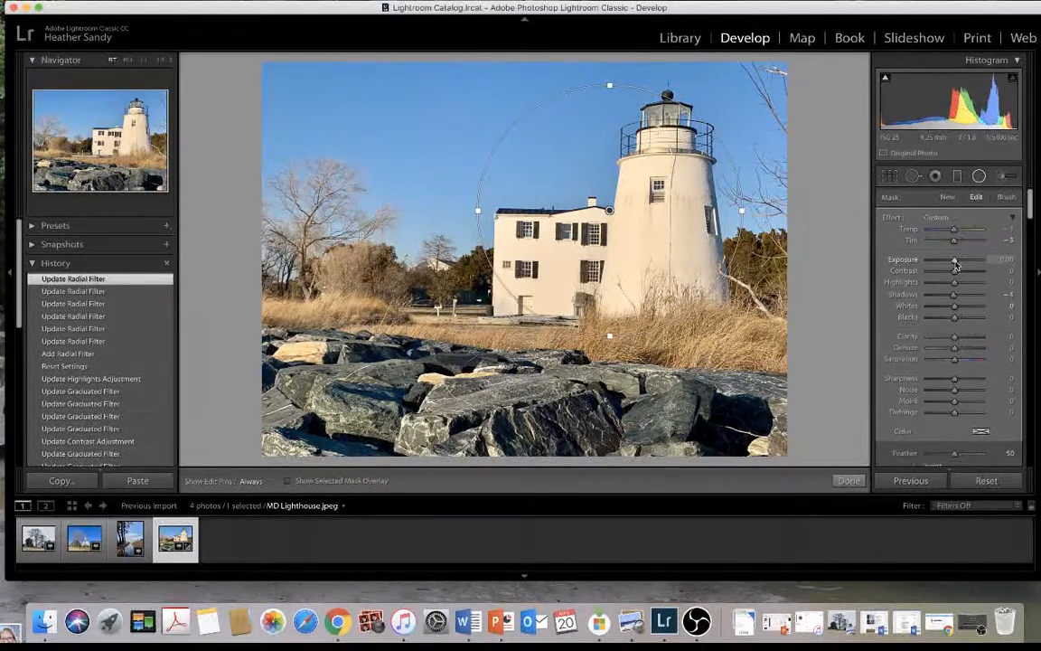
# Step: Darken the area outside the radial filter with exposure -1.61 and enlarge the oval around the whole building and lighthouse
pyautogui.moveTo(955, 262); pyautogui.dragTo(943, 264)
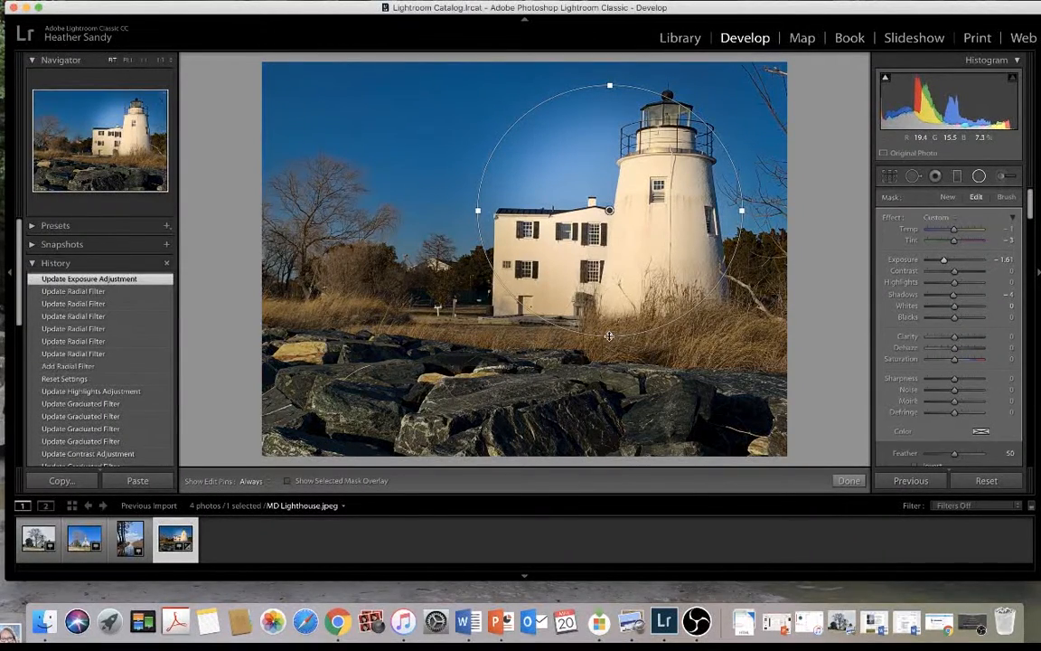
pyautogui.moveTo(609, 335); pyautogui.dragTo(609, 368)
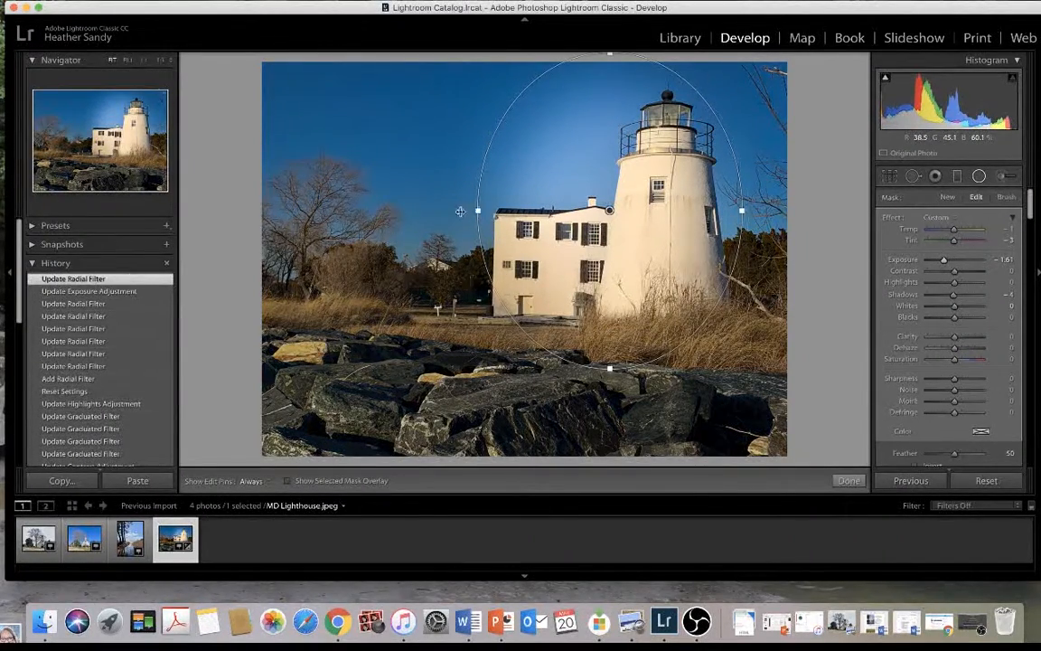
pyautogui.moveTo(460, 210); pyautogui.dragTo(434, 211)
pyautogui.moveTo(570, 213); pyautogui.dragTo(570, 229)
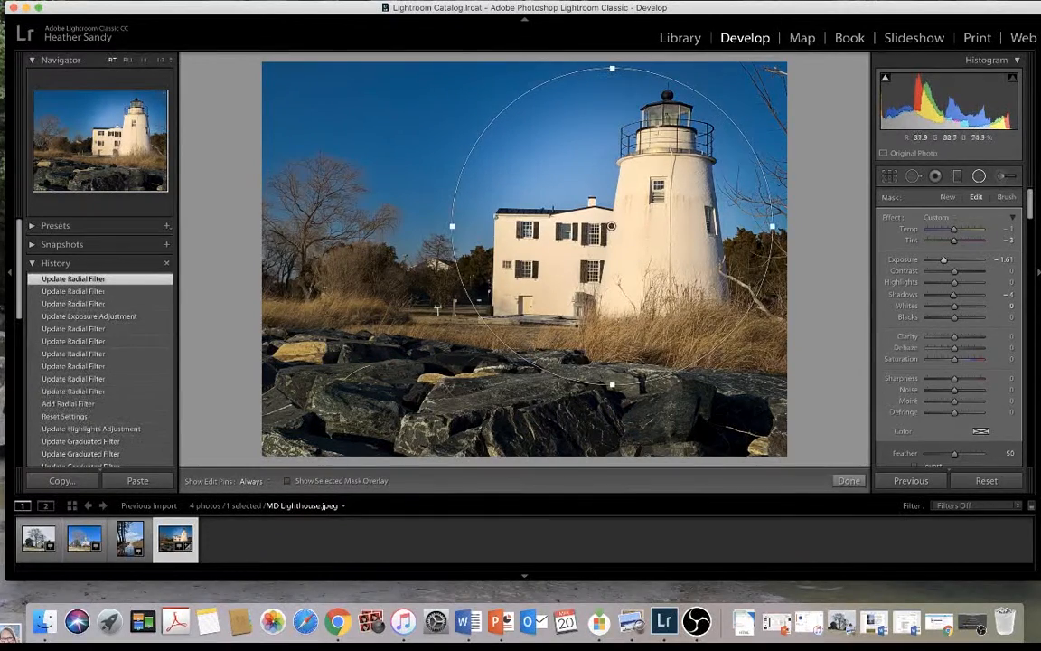
pyautogui.moveTo(614, 66); pyautogui.dragTo(612, 54)
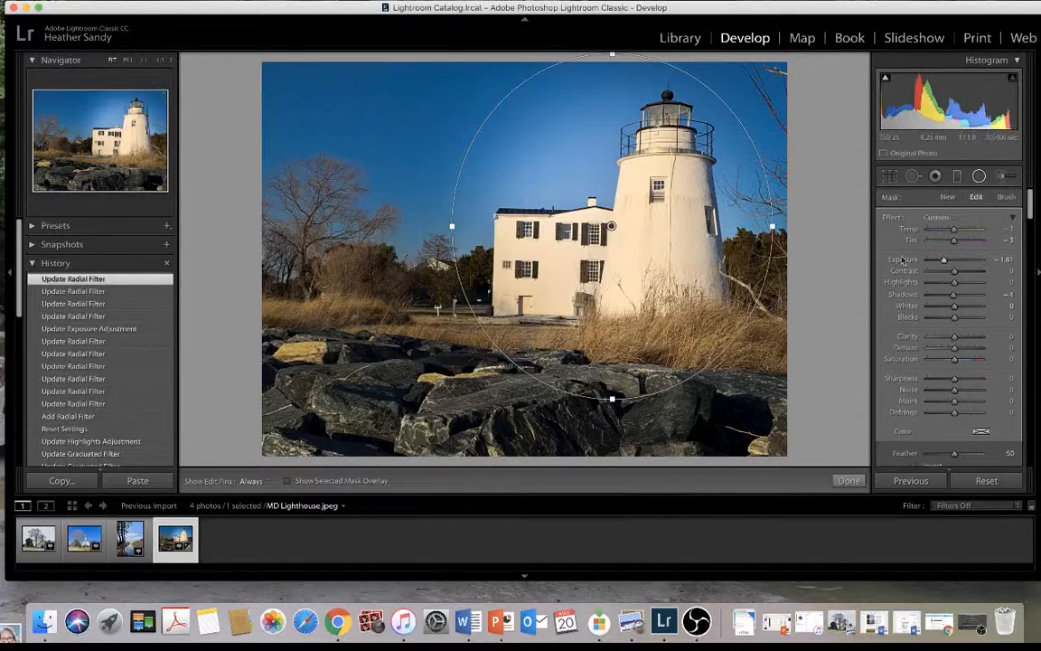
# Step: Set the radial filter's exposure to -1.32, contrast to 23, highlights to -36 and shadows to 1
pyautogui.moveTo(945, 260); pyautogui.dragTo(946, 262)
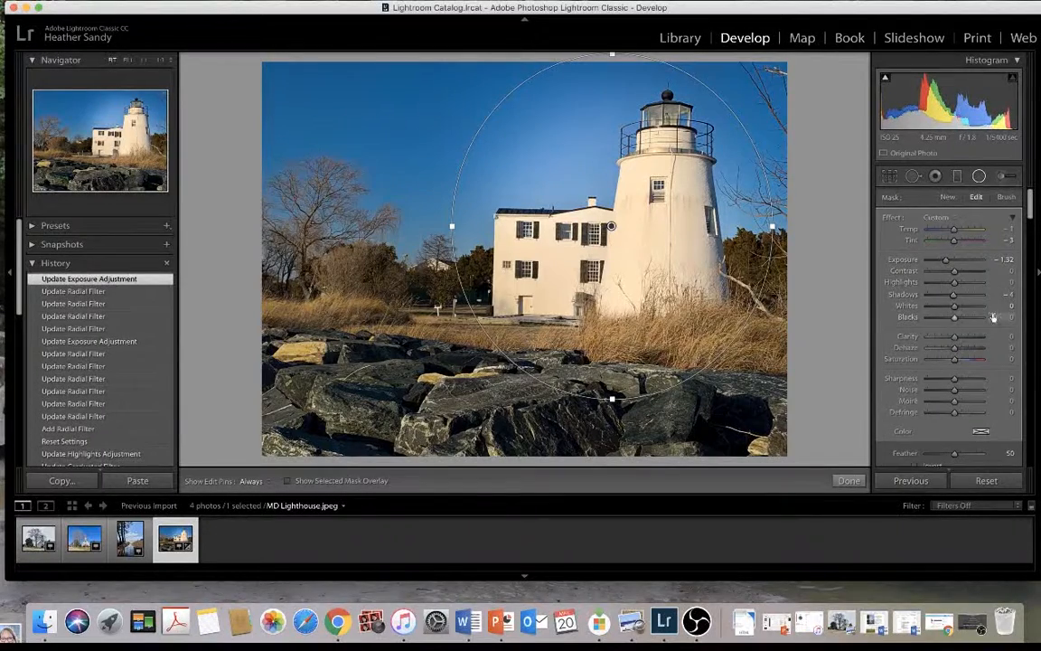
pyautogui.moveTo(956, 276); pyautogui.dragTo(955, 299)
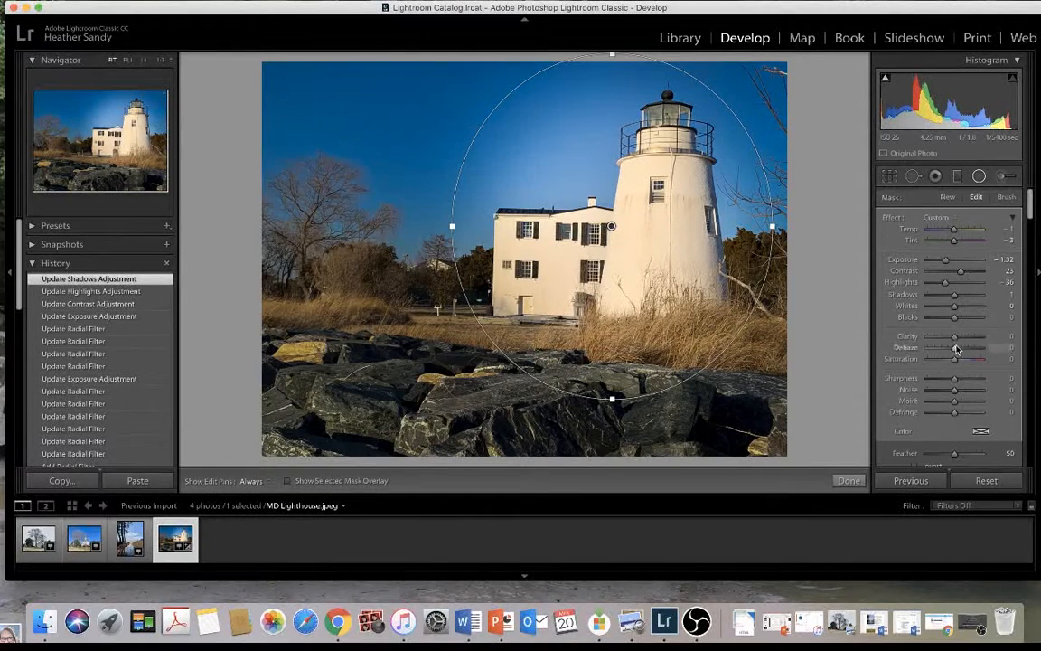
# Step: Set the radial filter's noise to -4 and saturation to -100, and widen its oval around the lighthouse and building
pyautogui.scroll(-3, 956, 357)
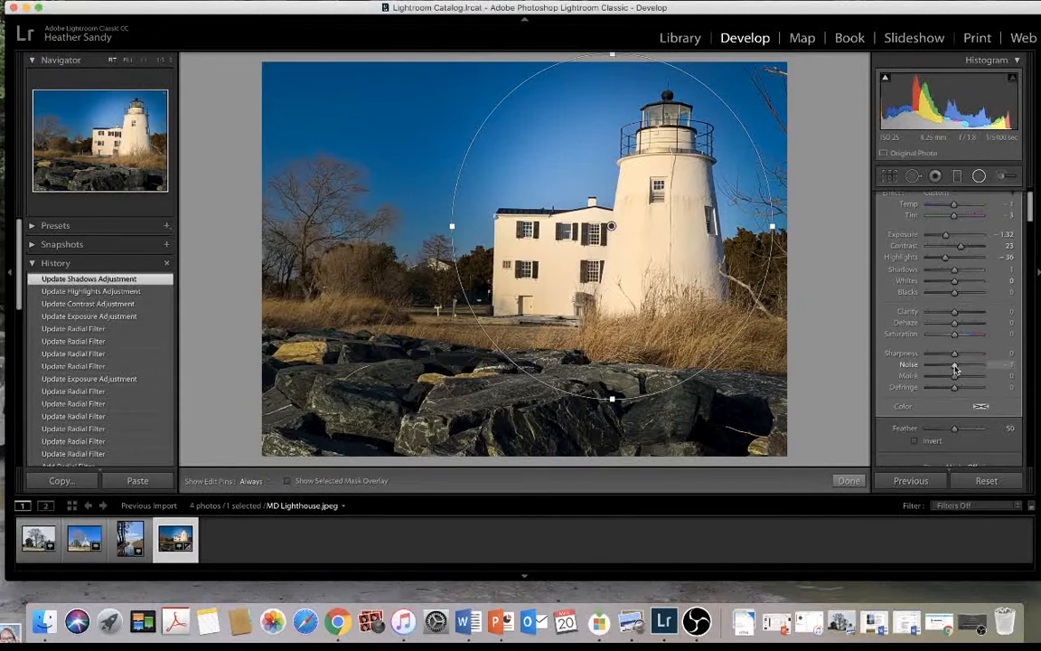
pyautogui.moveTo(955, 367); pyautogui.dragTo(892, 333)
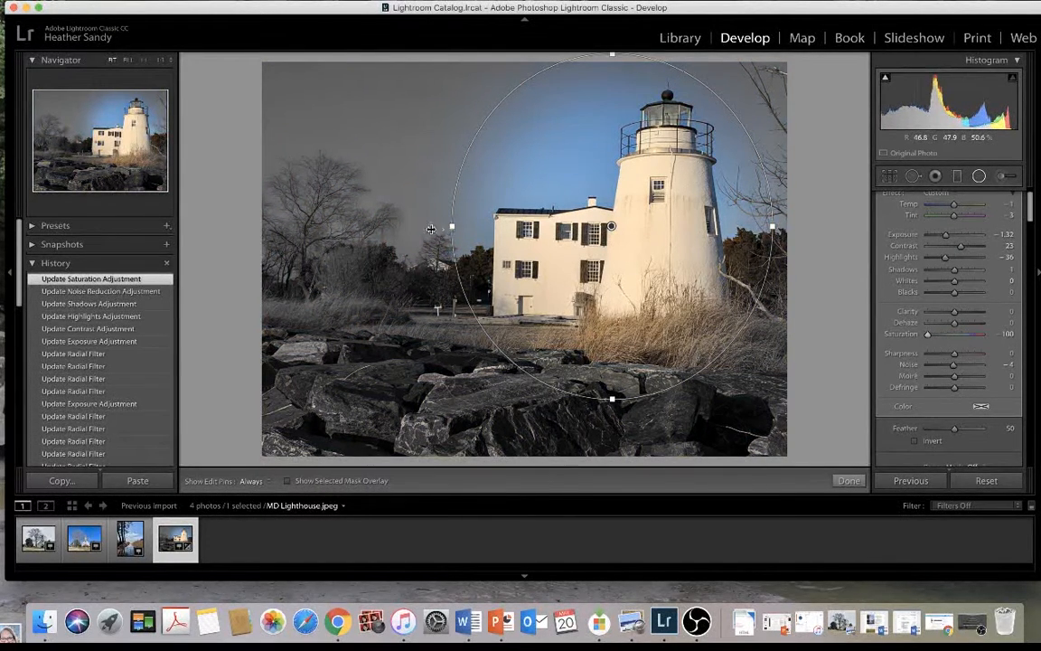
pyautogui.moveTo(452, 226); pyautogui.dragTo(428, 228)
pyautogui.moveTo(796, 240)
pyautogui.mouseDown()
pyautogui.moveTo(759, 243)
pyautogui.moveTo(799, 228)
pyautogui.mouseUp()
pyautogui.moveTo(652, 265); pyautogui.dragTo(671, 264)
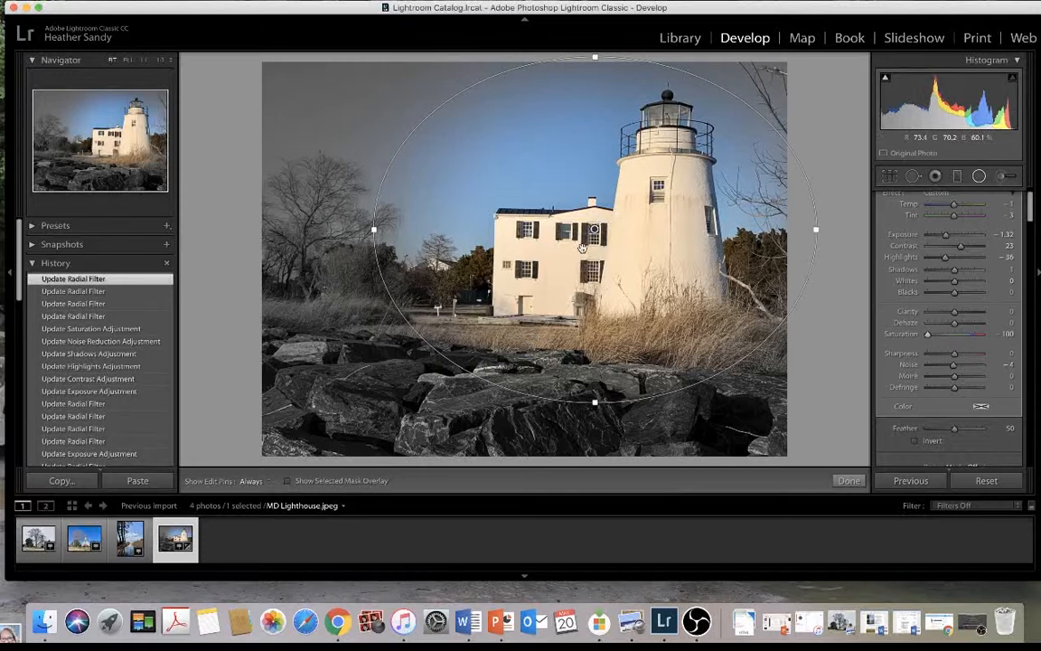
# Step: Delete the extra radial filter, keeping the large oval filter around the lighthouse and building
pyautogui.doubleClick(707, 288)
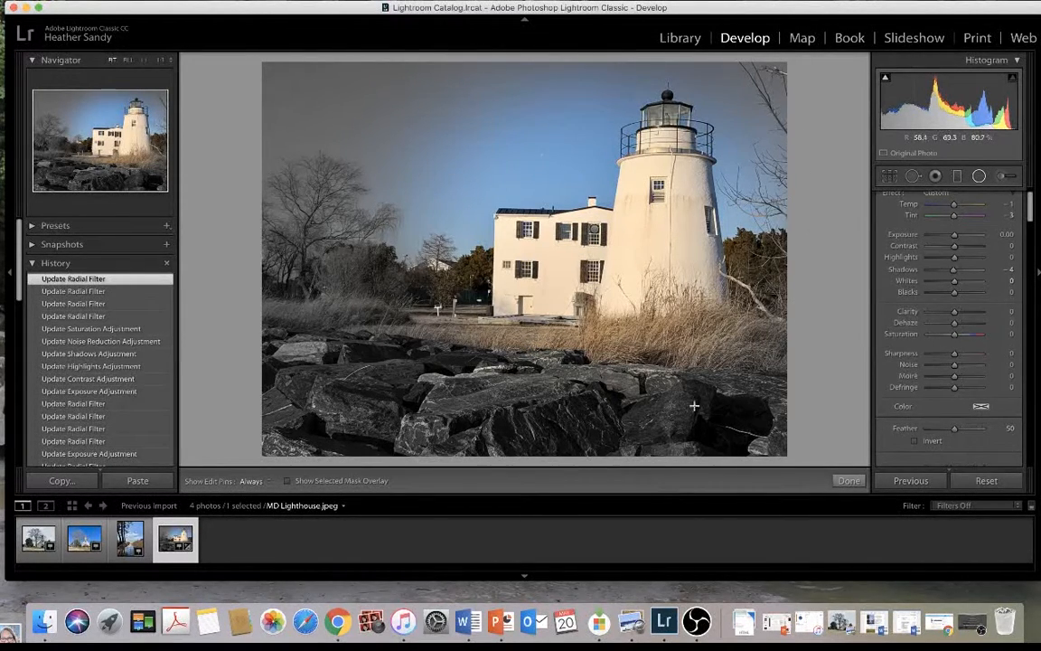
pyautogui.click(593, 232)
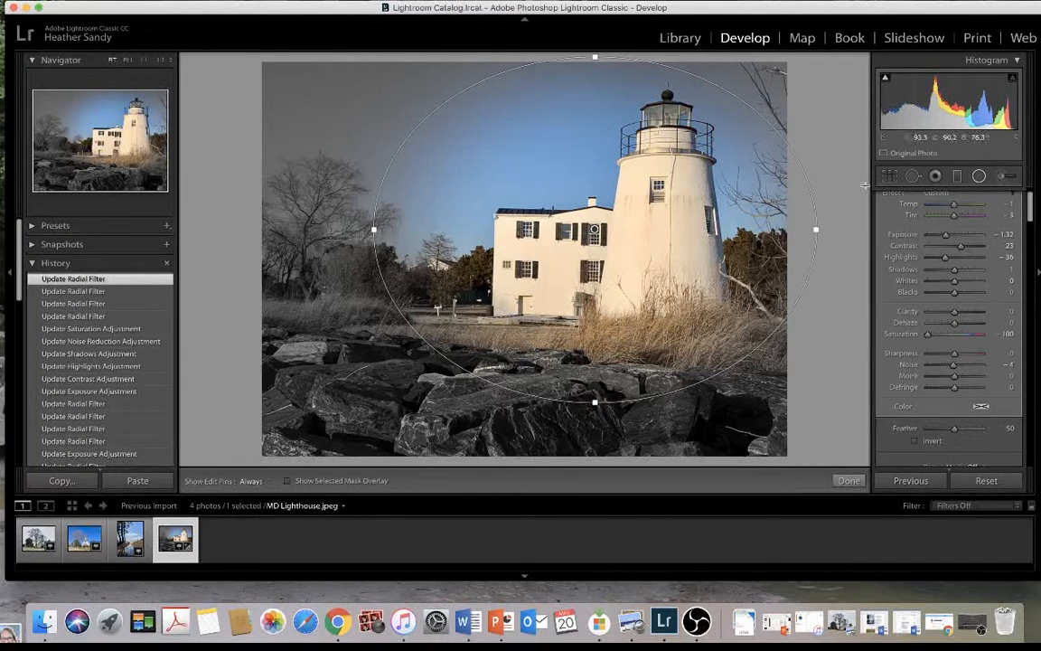
pyautogui.press('Delete')
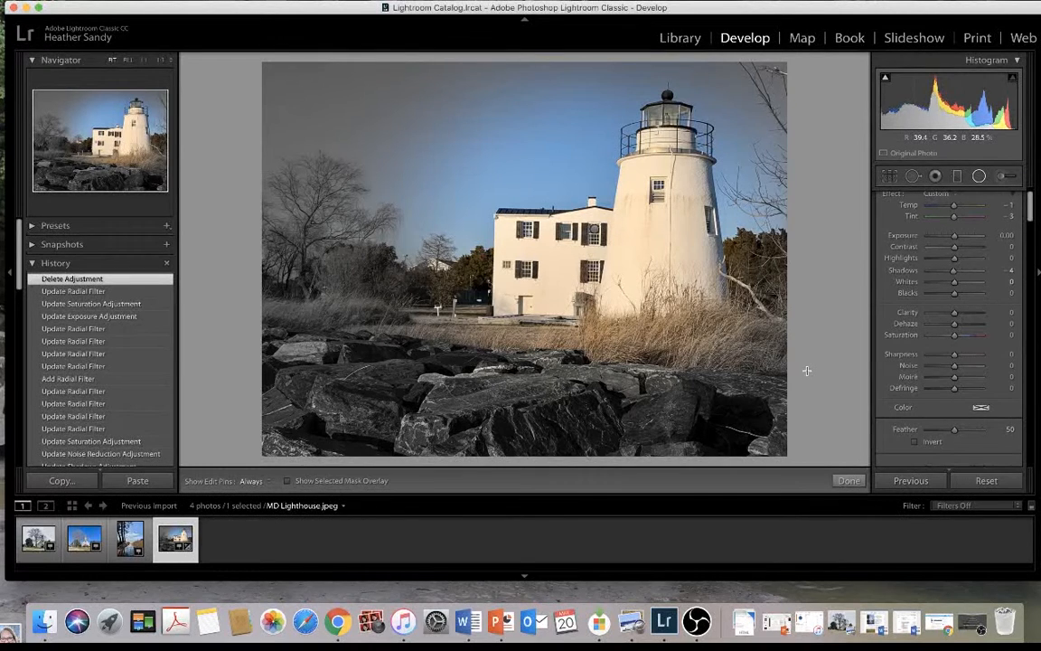
# Step: Try raising the large radial filter's saturation to intensify the colours outside the oval, and undo that change
pyautogui.scroll(1, 981, 202)
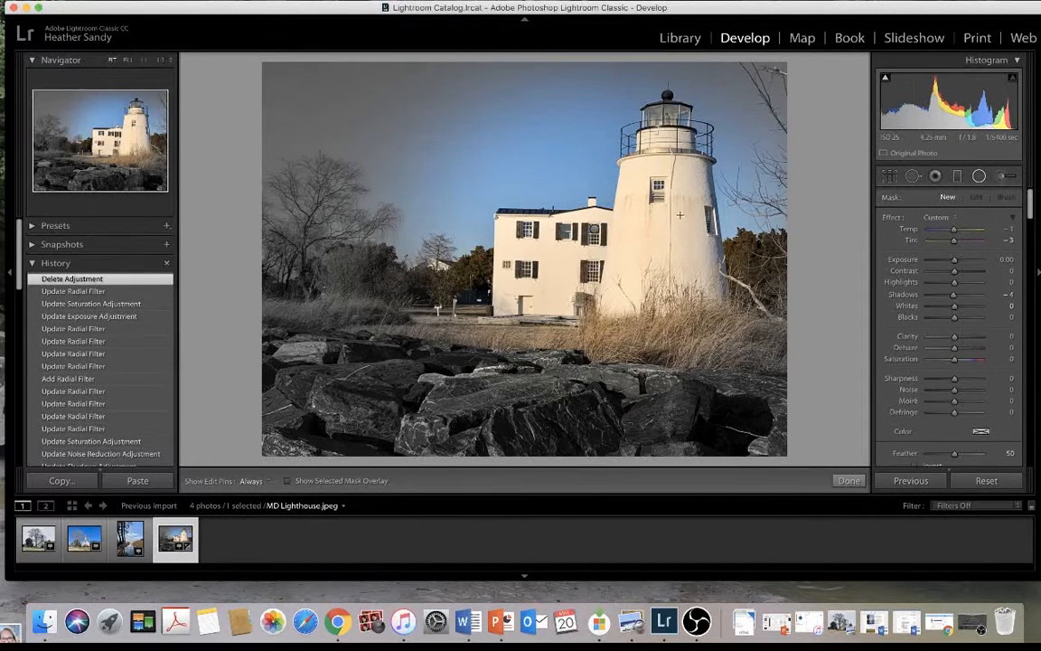
pyautogui.click(594, 230)
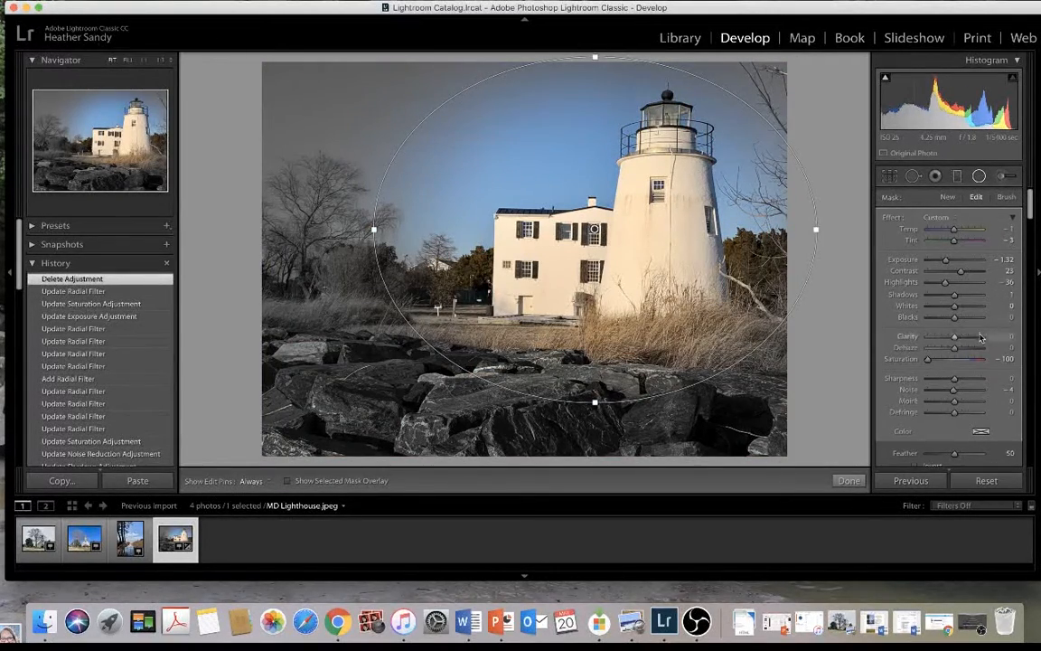
pyautogui.moveTo(927, 363); pyautogui.dragTo(973, 360)
pyautogui.click(594, 229)
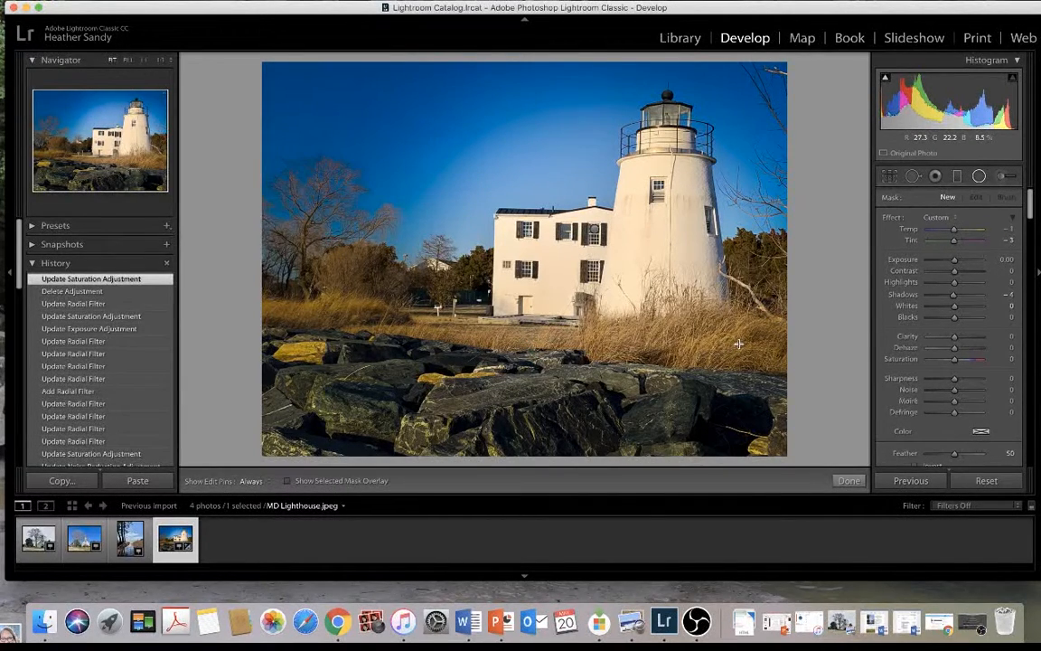
pyautogui.press('super+z')
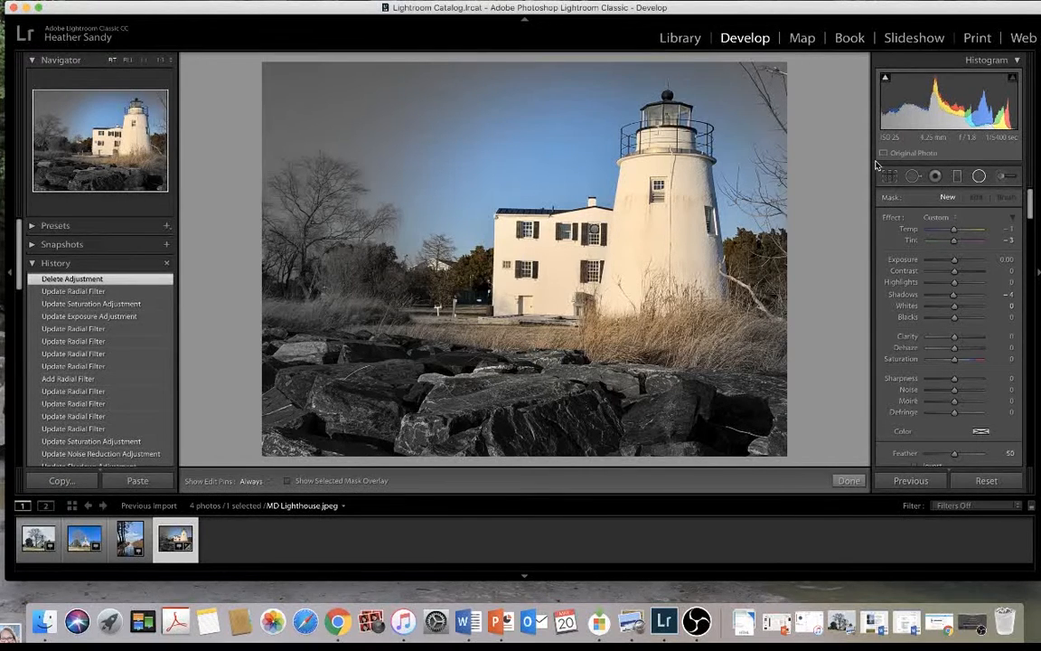
# Step: Start exporting the lighthouse photo to the hard drive and choose the Landscape folder as the export location
pyautogui.click(95, 1)
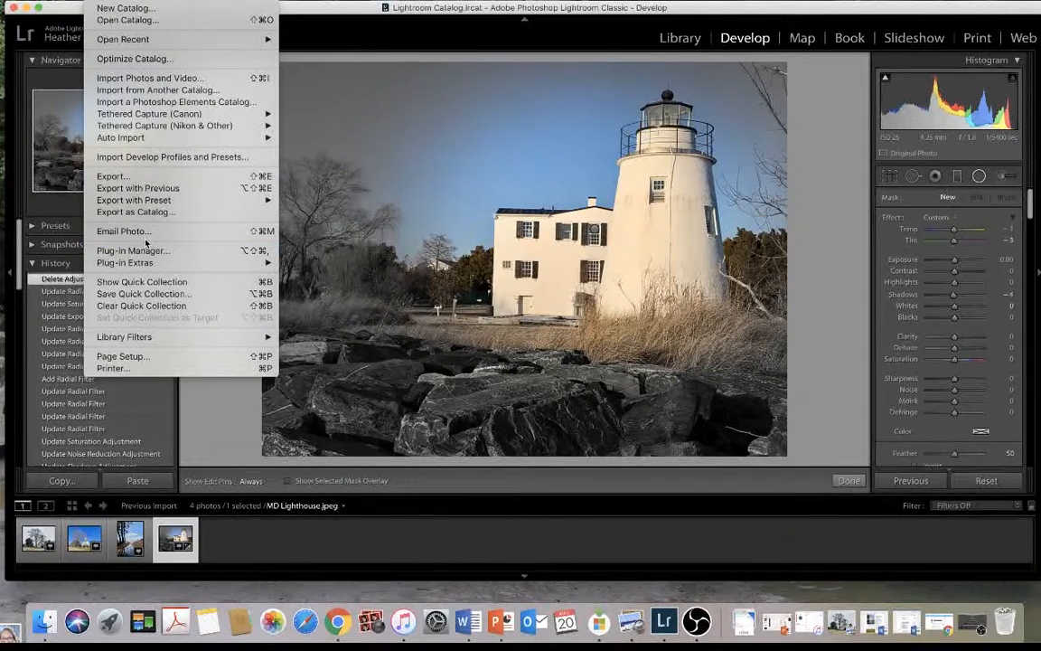
pyautogui.click(143, 176)
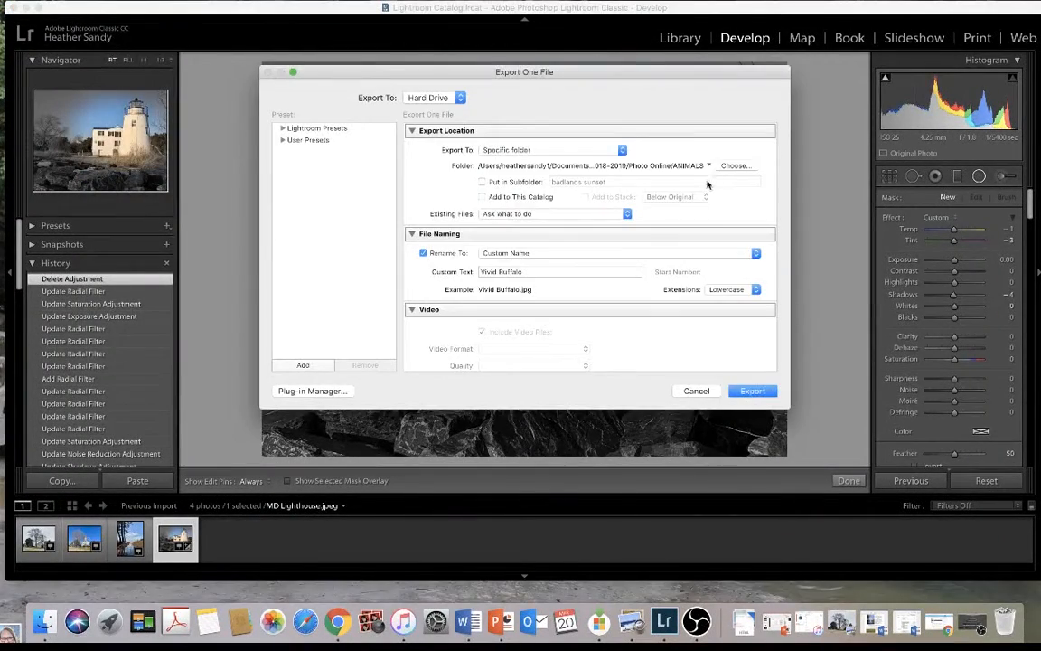
pyautogui.click(442, 99)
pyautogui.click(433, 97)
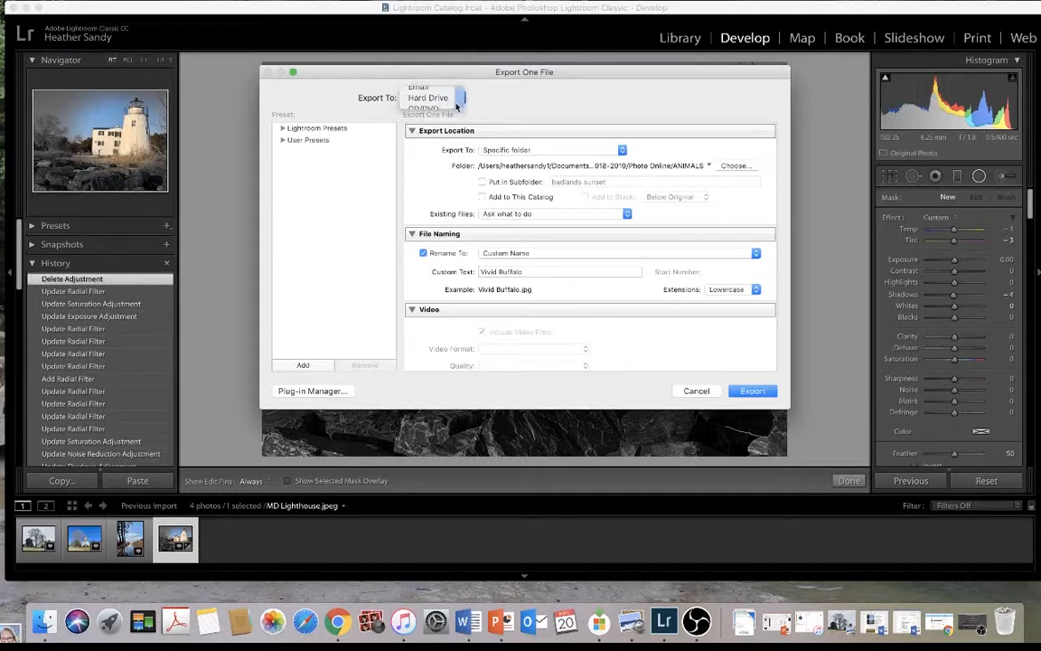
pyautogui.click(730, 166)
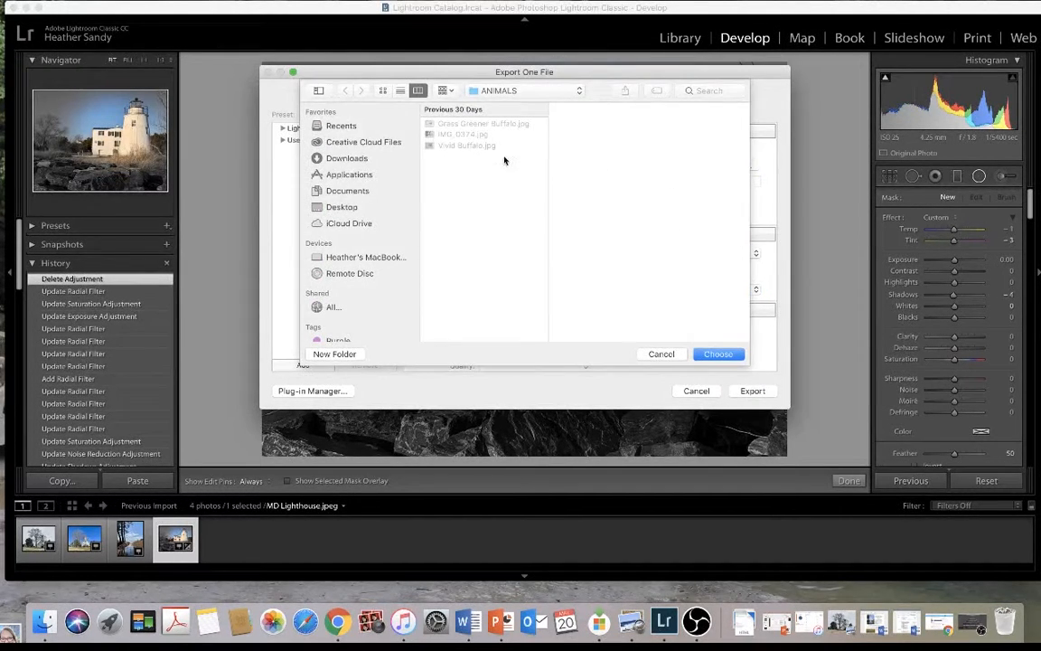
pyautogui.click(471, 90)
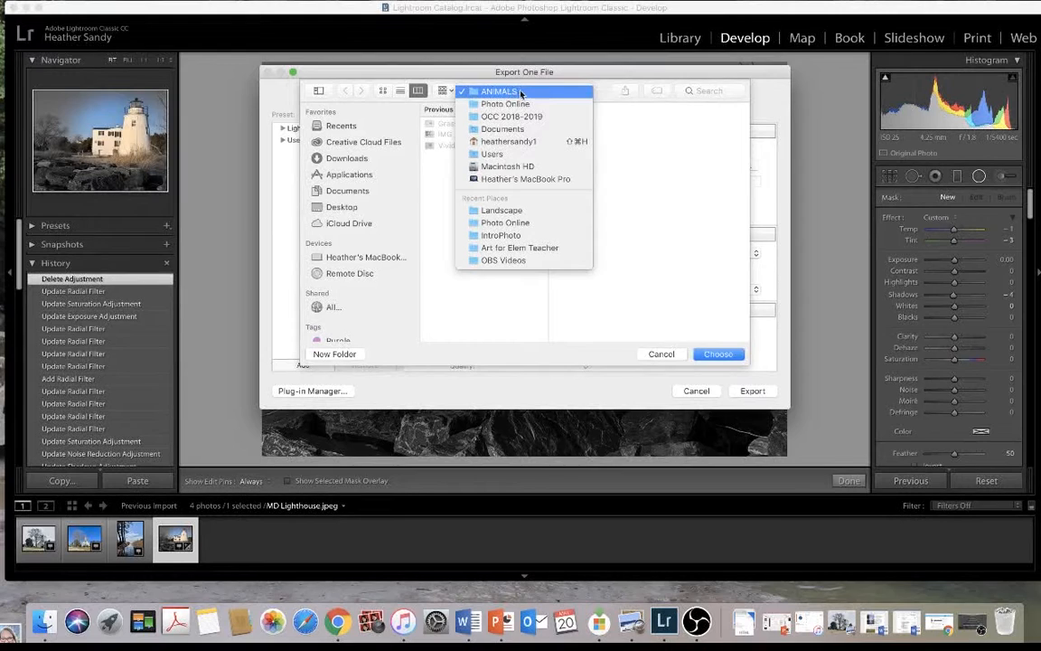
pyautogui.click(501, 210)
pyautogui.click(719, 356)
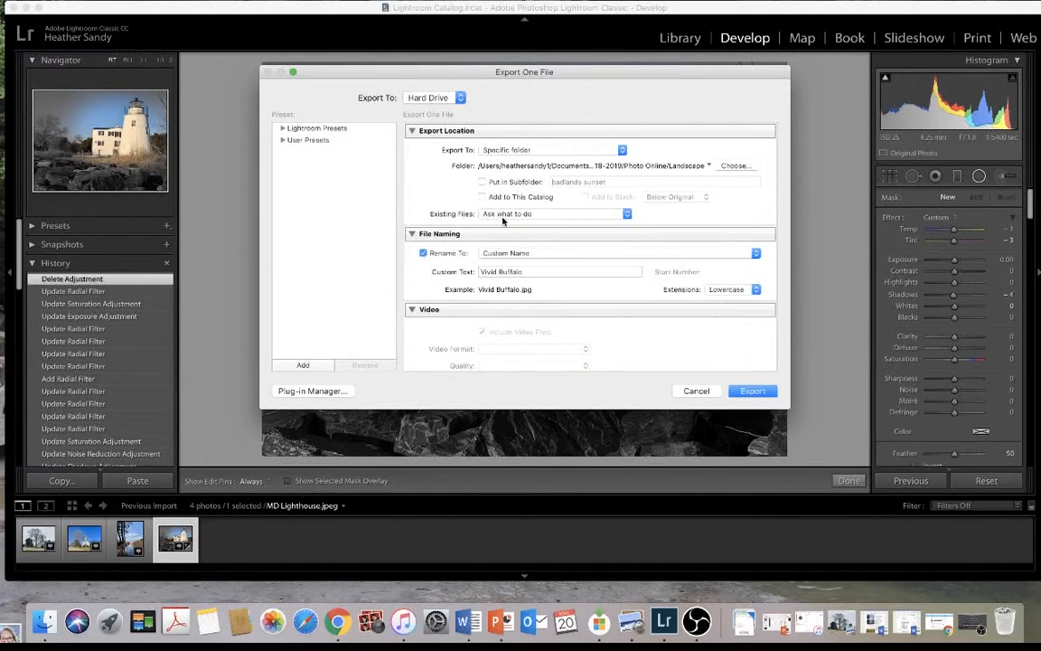
# Step: Set the exported file's custom name to "Lighthouse BW Fade"
pyautogui.tripleClick(524, 270)
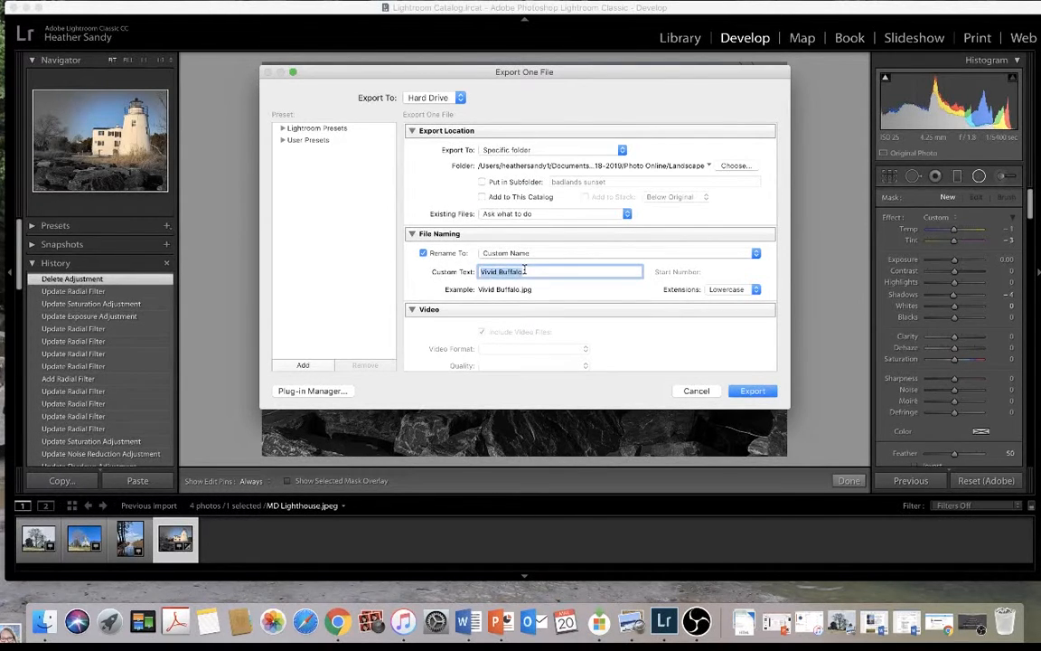
pyautogui.write('Ligh')
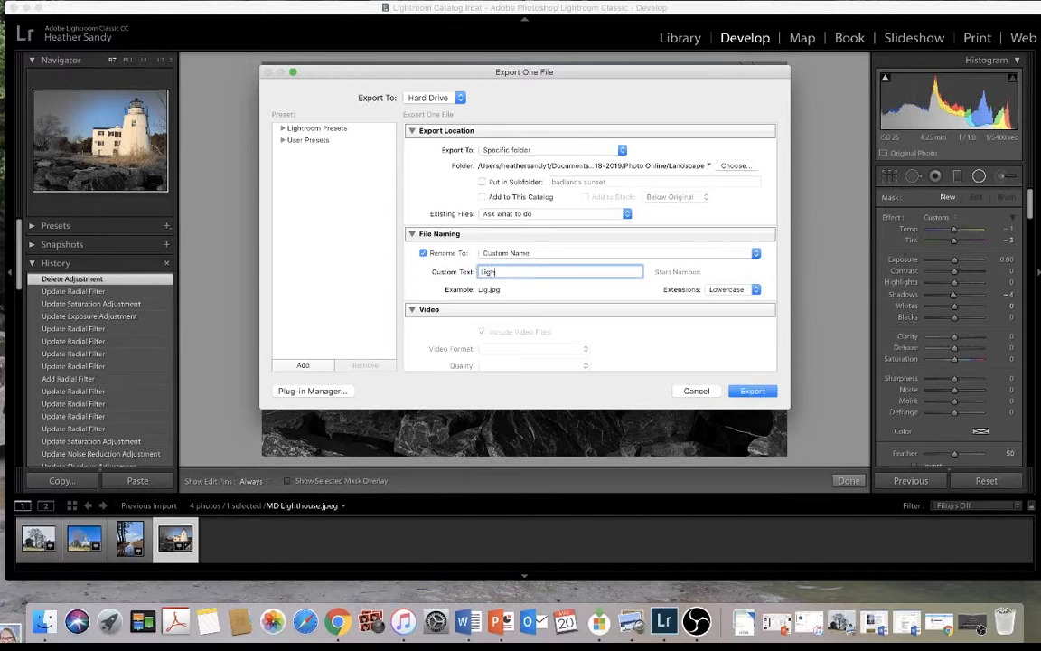
pyautogui.write('thouse BW F')
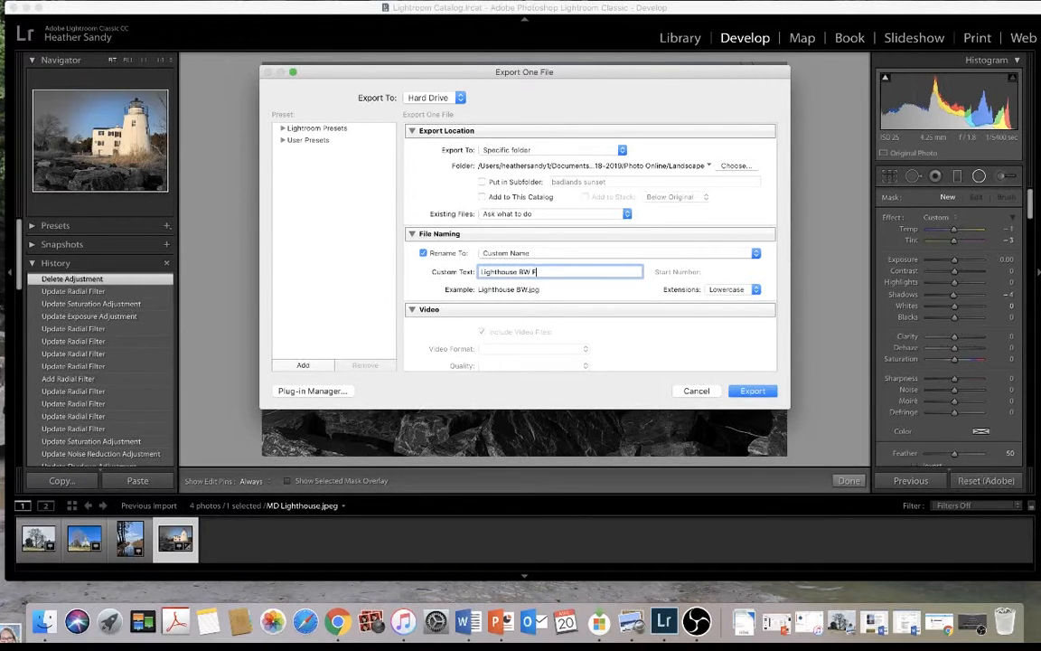
pyautogui.write('ade')
# Step: Turn Resize to Fit off and back on in the image sizing settings, and export the photo as a JPEG
pyautogui.scroll(-5, 658, 313)
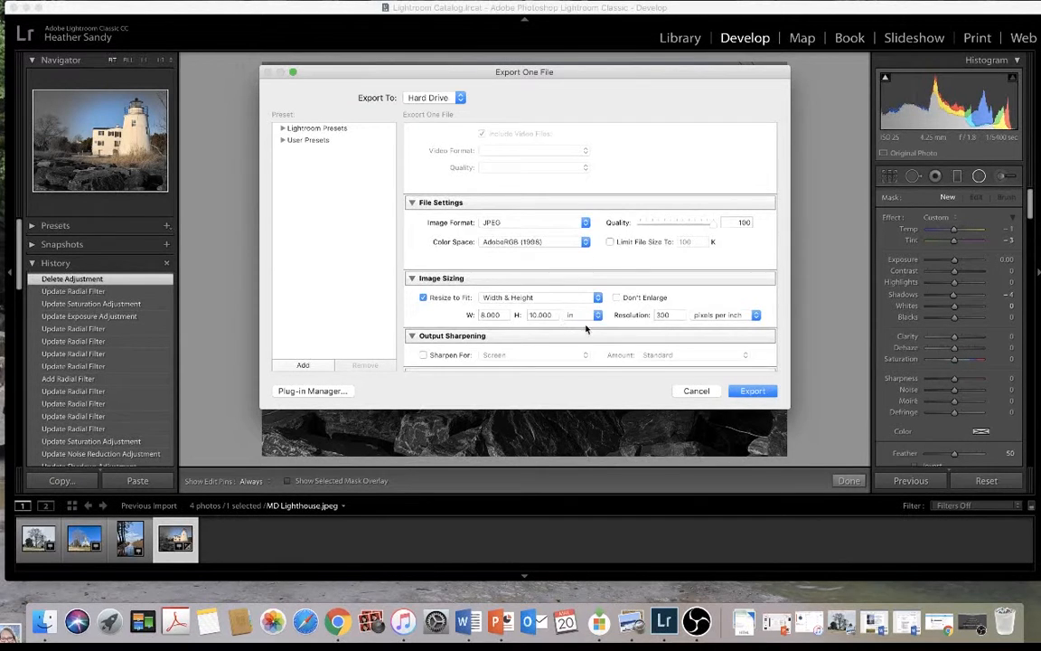
pyautogui.click(422, 298)
pyautogui.click(423, 298)
pyautogui.click(751, 391)
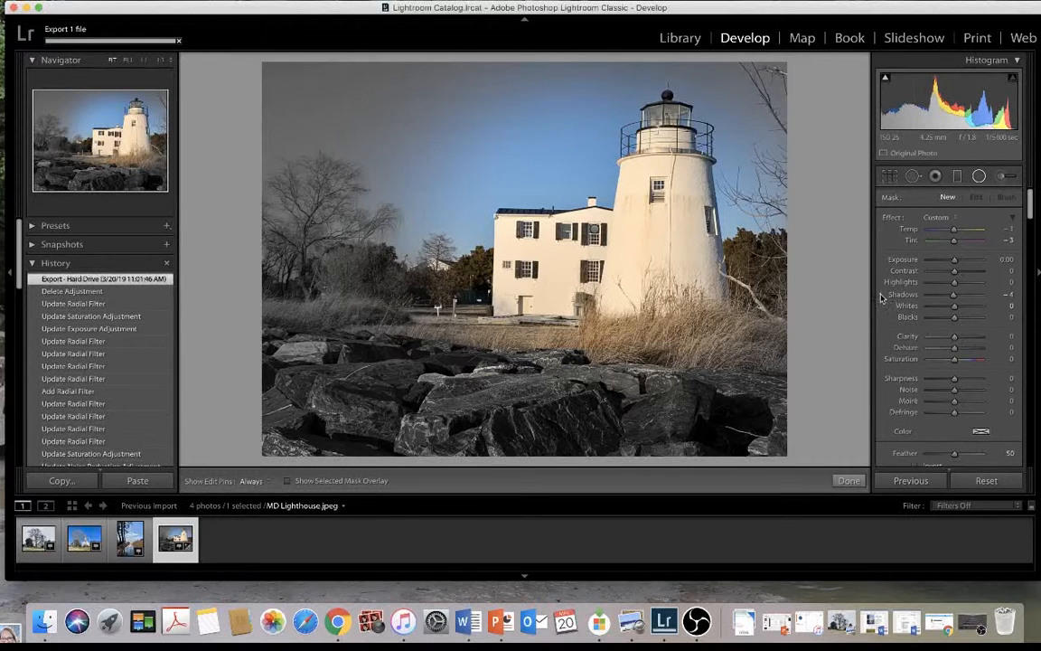